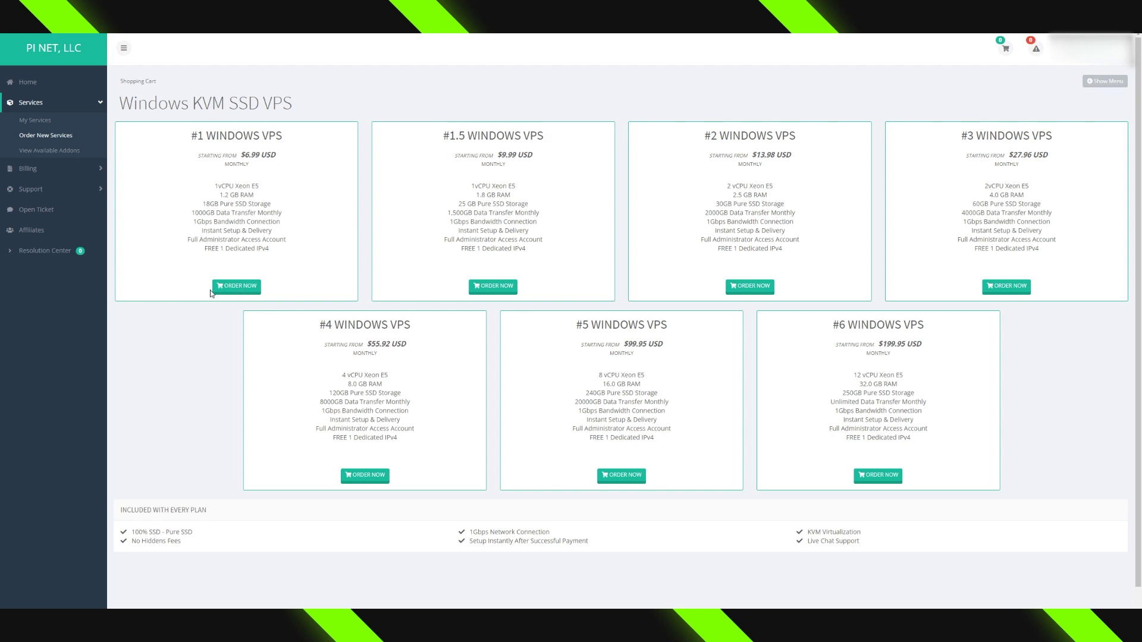
# Order the #1 Windows VPS with monthly billing, Windows Server 2012 R2 Standard and any available data center location, and continue to the cart
pyautogui.click(235, 289)
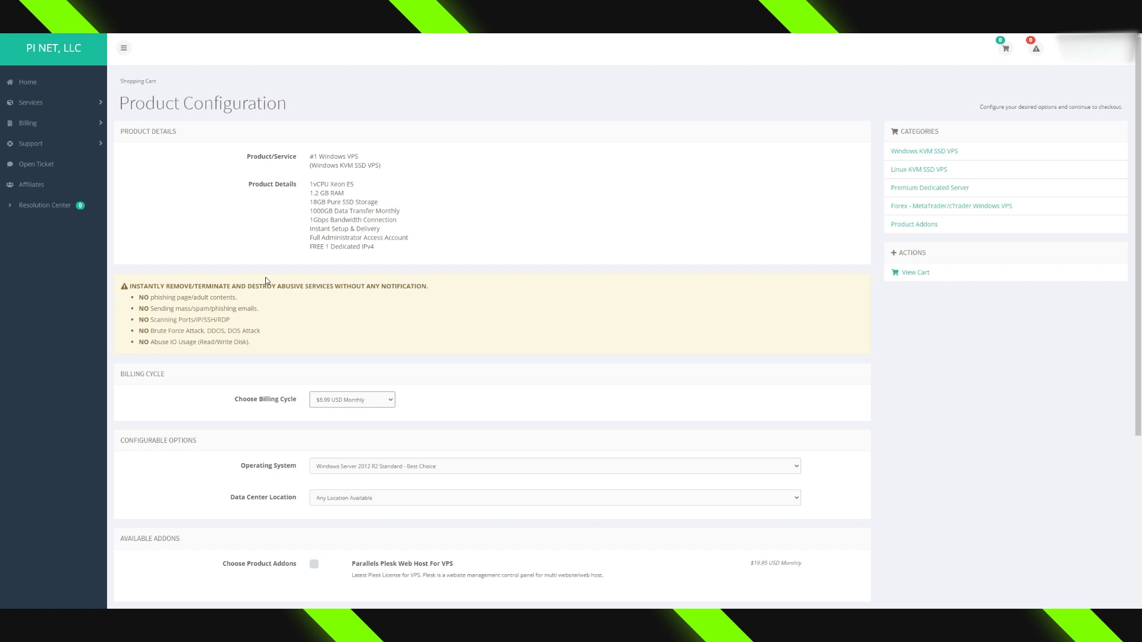
pyautogui.scroll(-2, 387, 272)
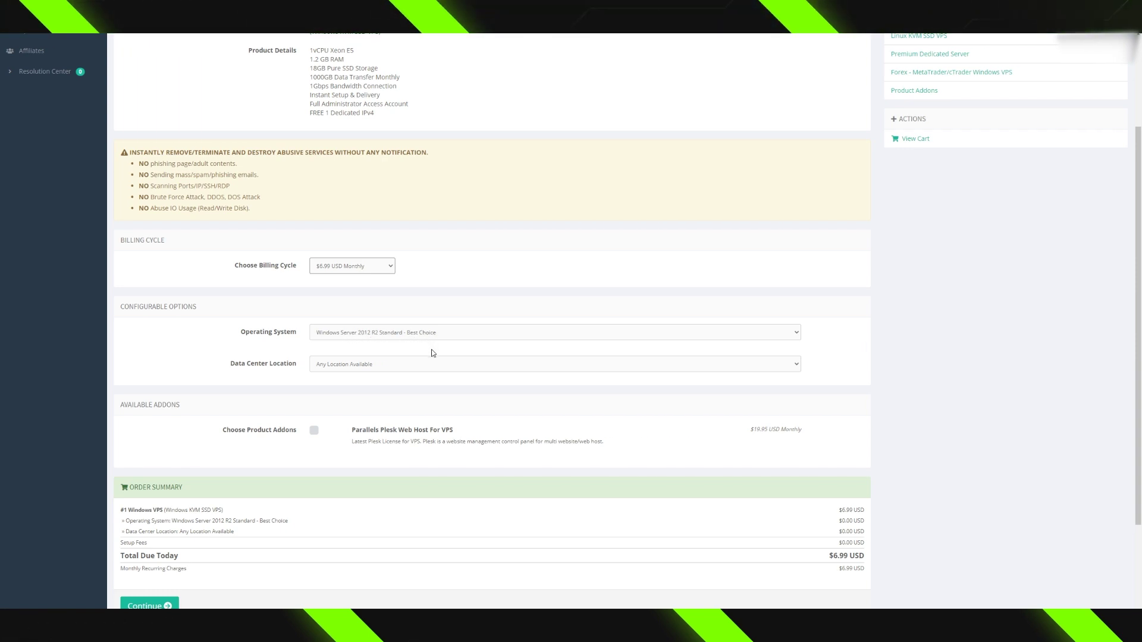
pyautogui.click(409, 365)
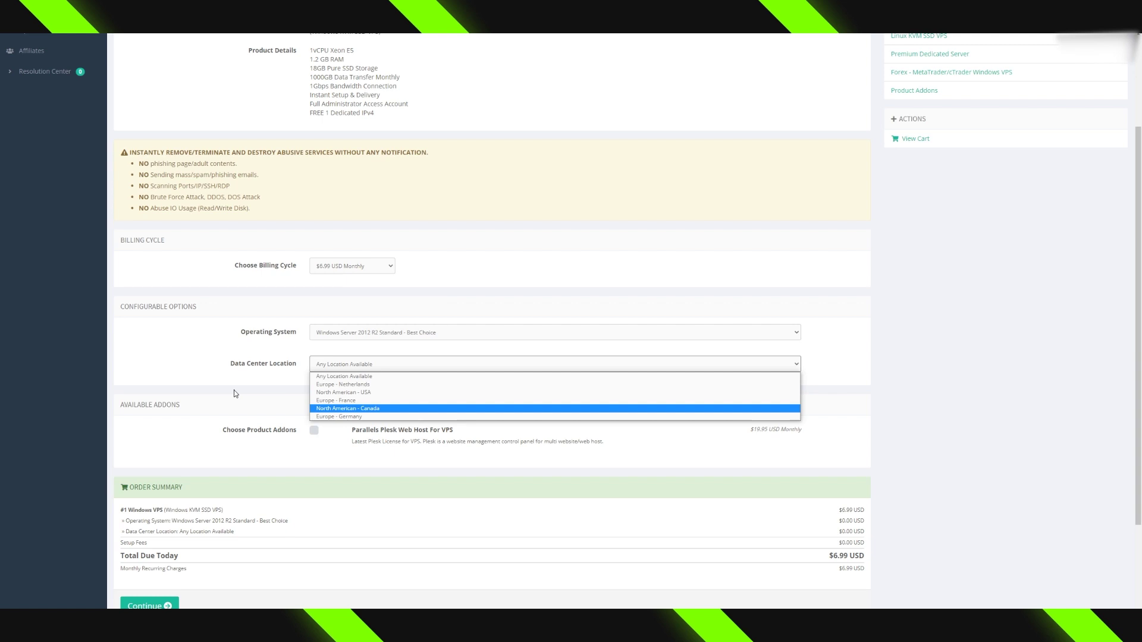
pyautogui.click(273, 402)
pyautogui.scroll(-2, 274, 453)
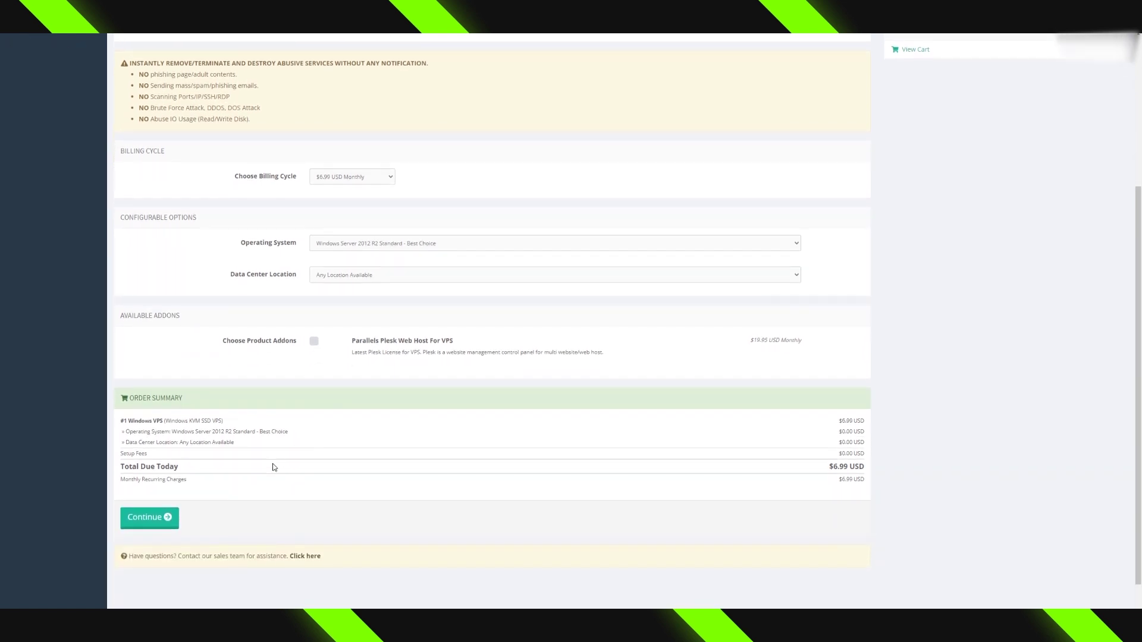
pyautogui.click(164, 522)
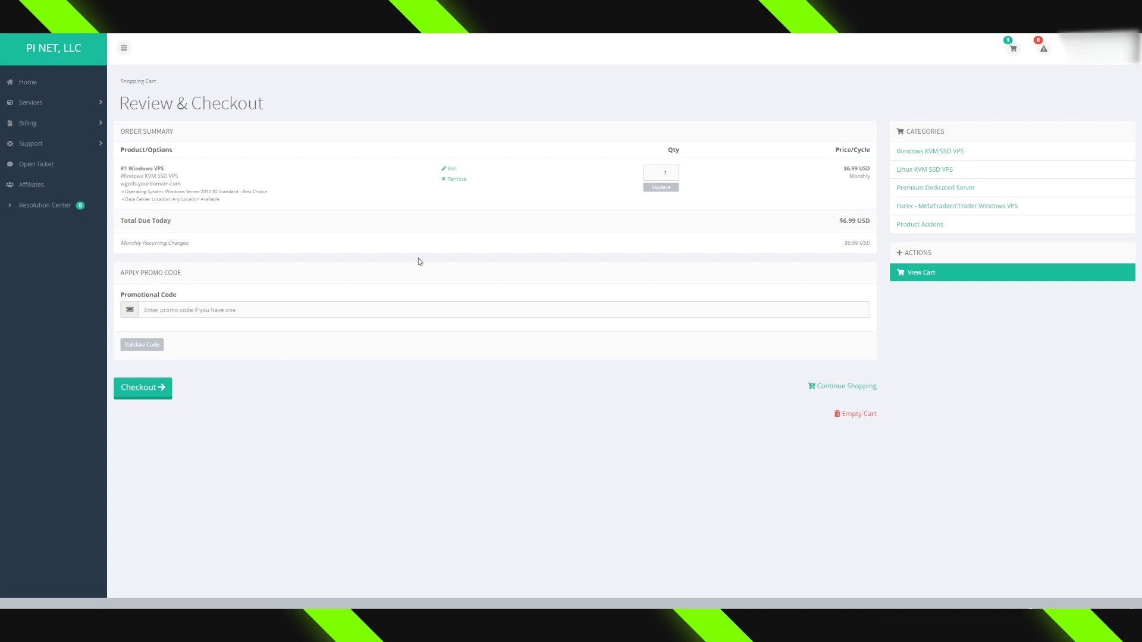
# Proceed to checkout and review the billing details form, payment methods and terms of service section
pyautogui.click(149, 393)
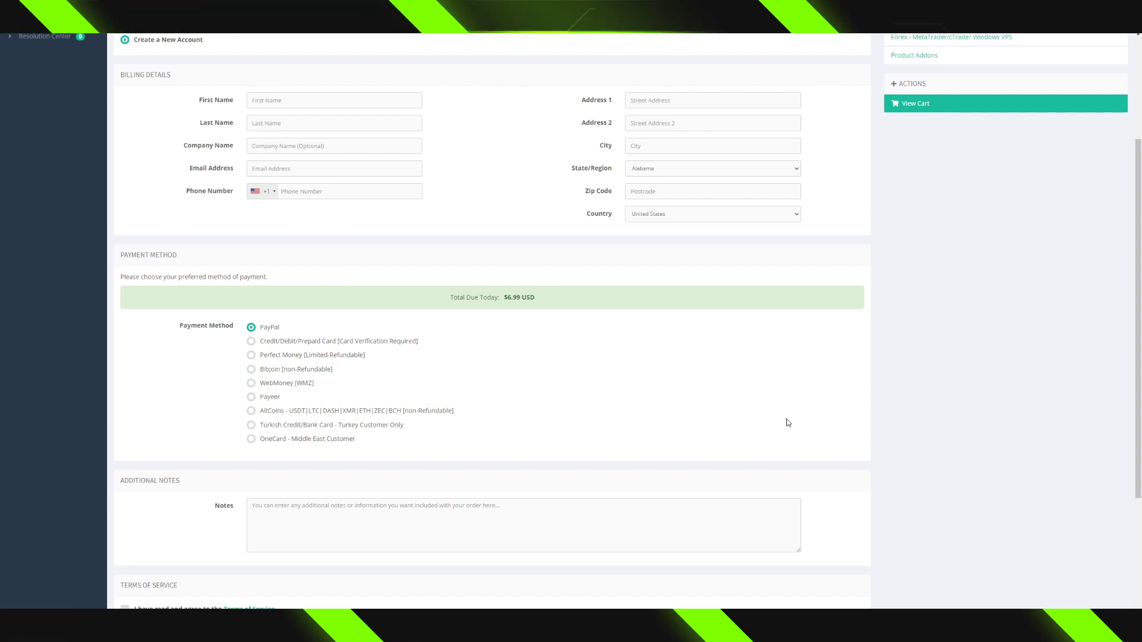
pyautogui.scroll(-2, 938, 404)
pyautogui.scroll(-1, 930, 407)
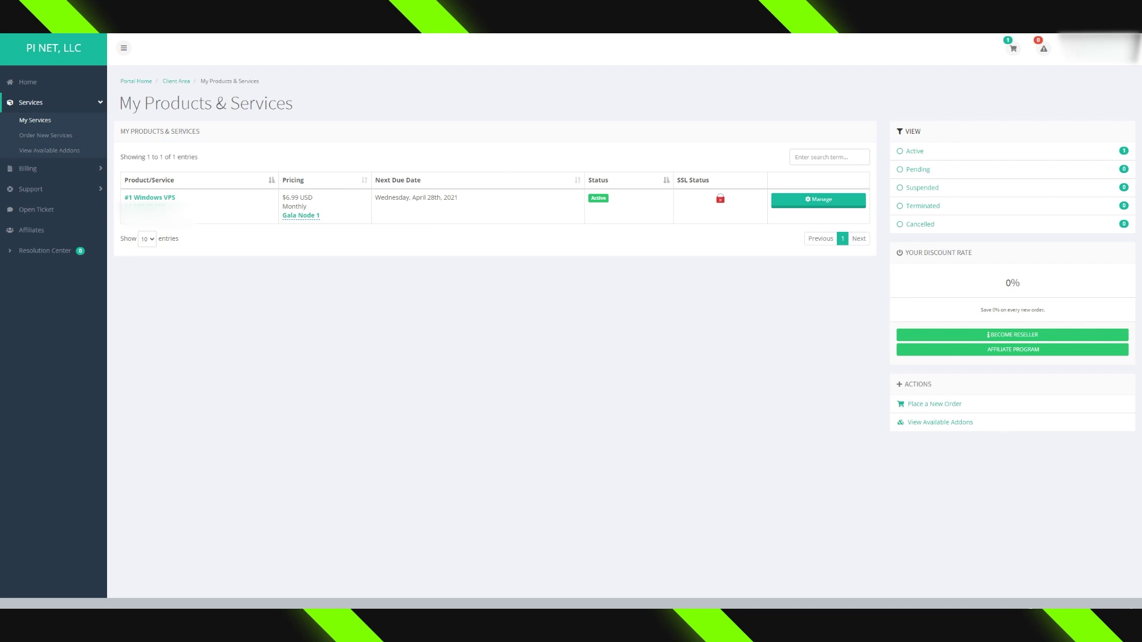
# Open the management page of the #1 Windows VPS service and launch its HTML 5 VNC client
pyautogui.click(159, 198)
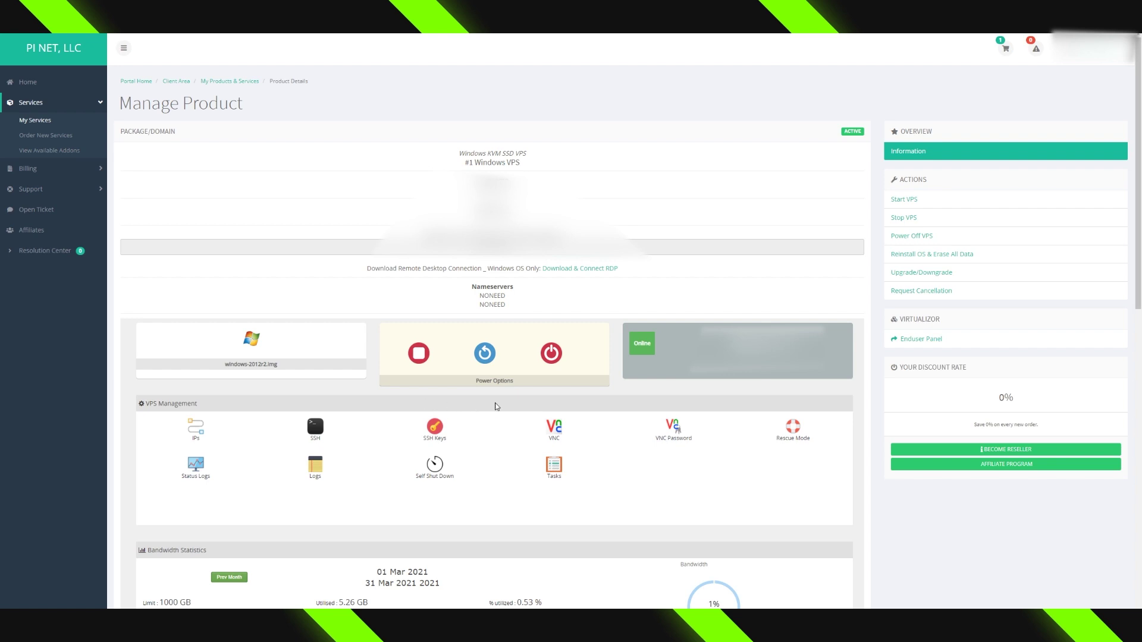
pyautogui.click(555, 429)
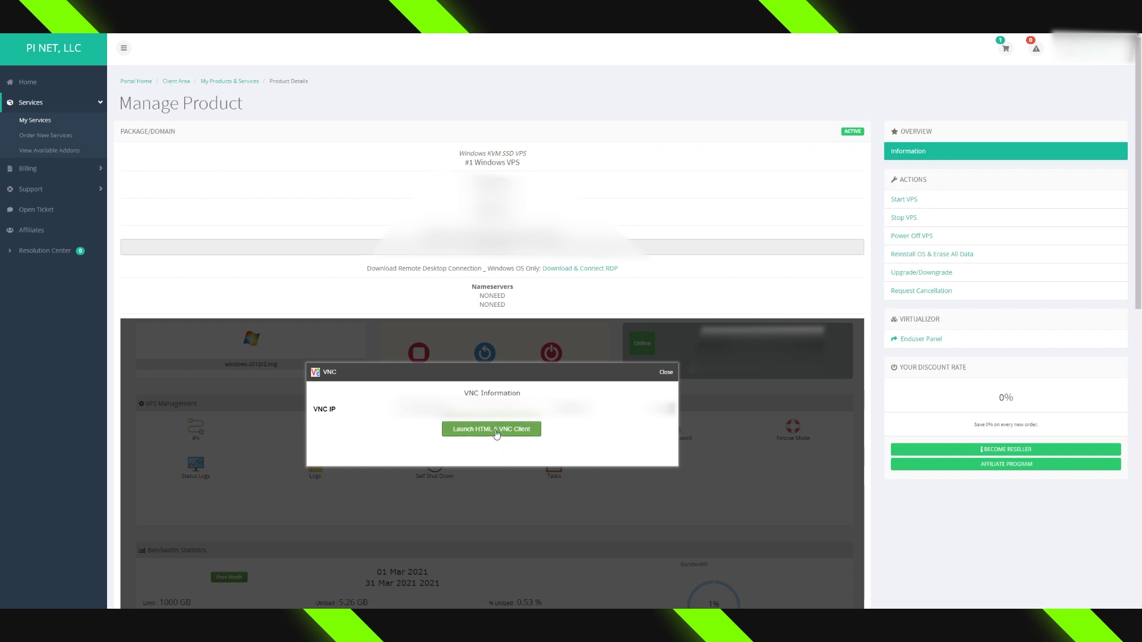
pyautogui.click(497, 431)
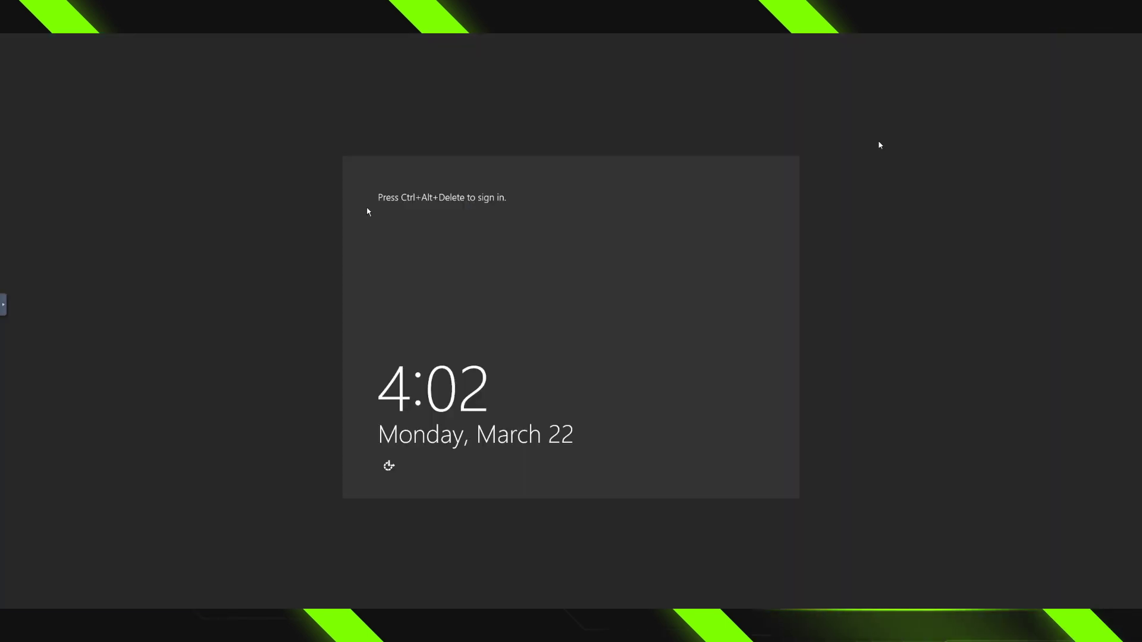
# Send the Ctrl+Alt+Delete command to the remote Windows server through the VNC client's extra keys
pyautogui.click(4, 305)
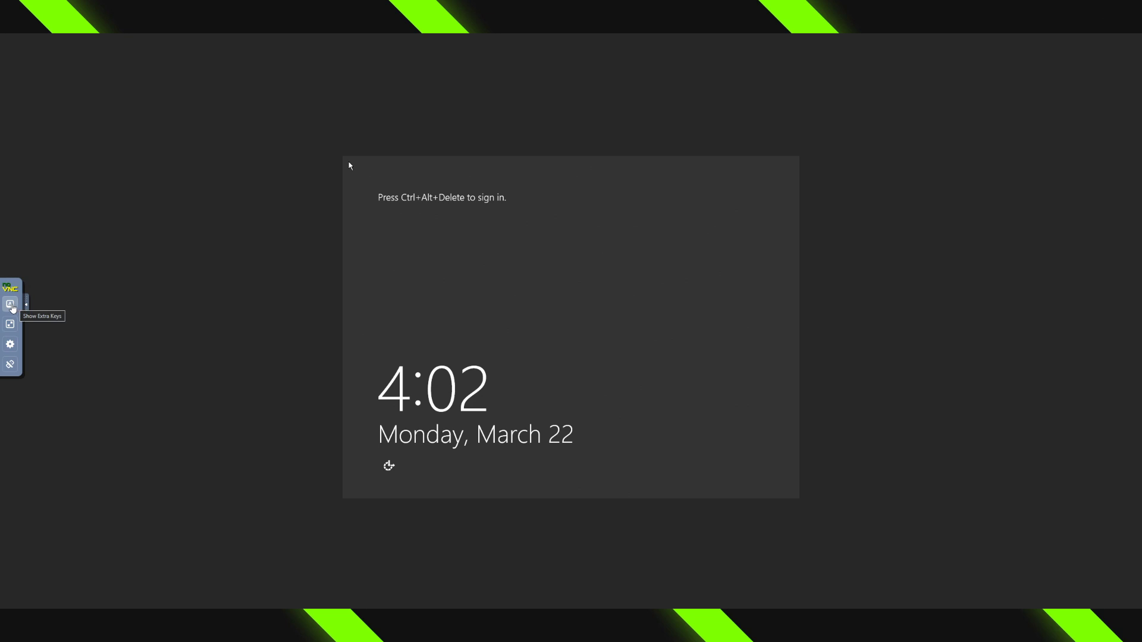
pyautogui.click(12, 306)
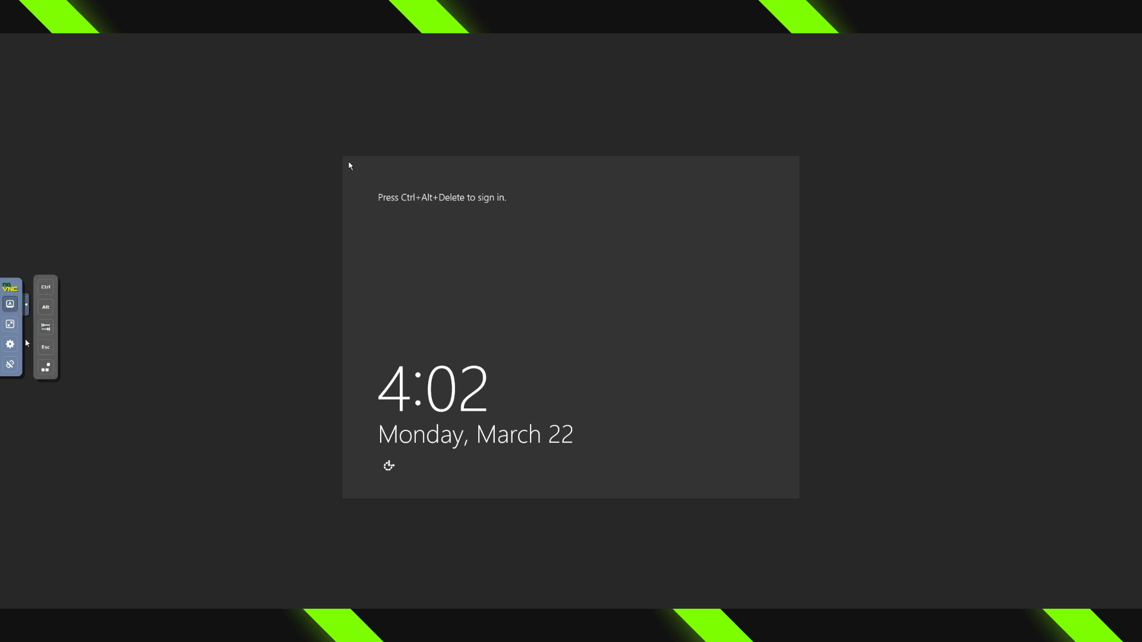
pyautogui.click(45, 370)
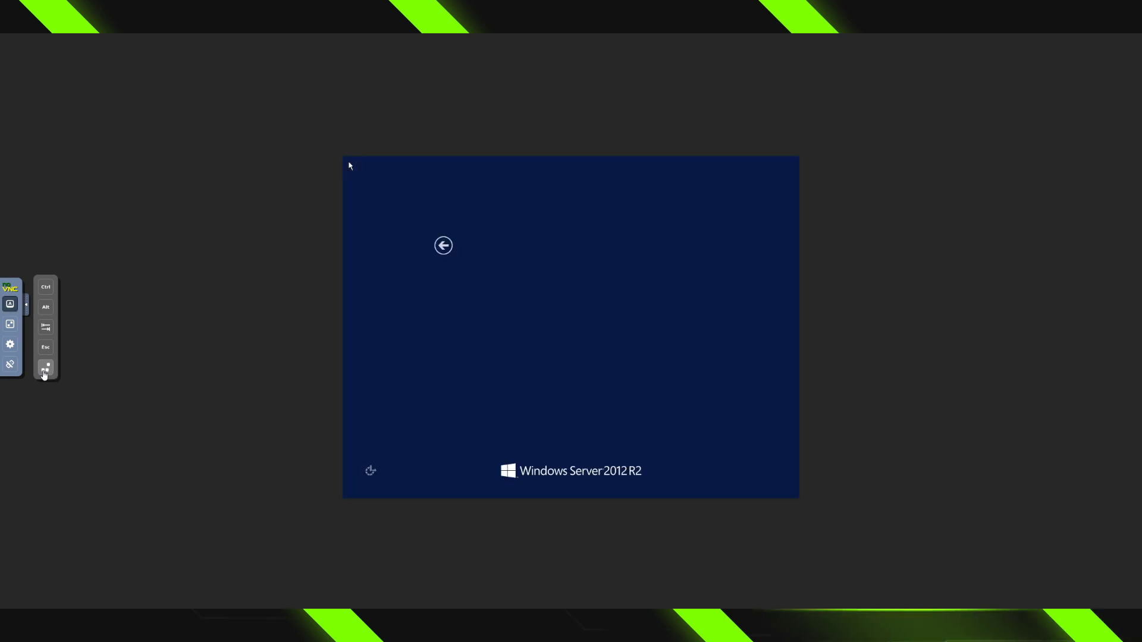
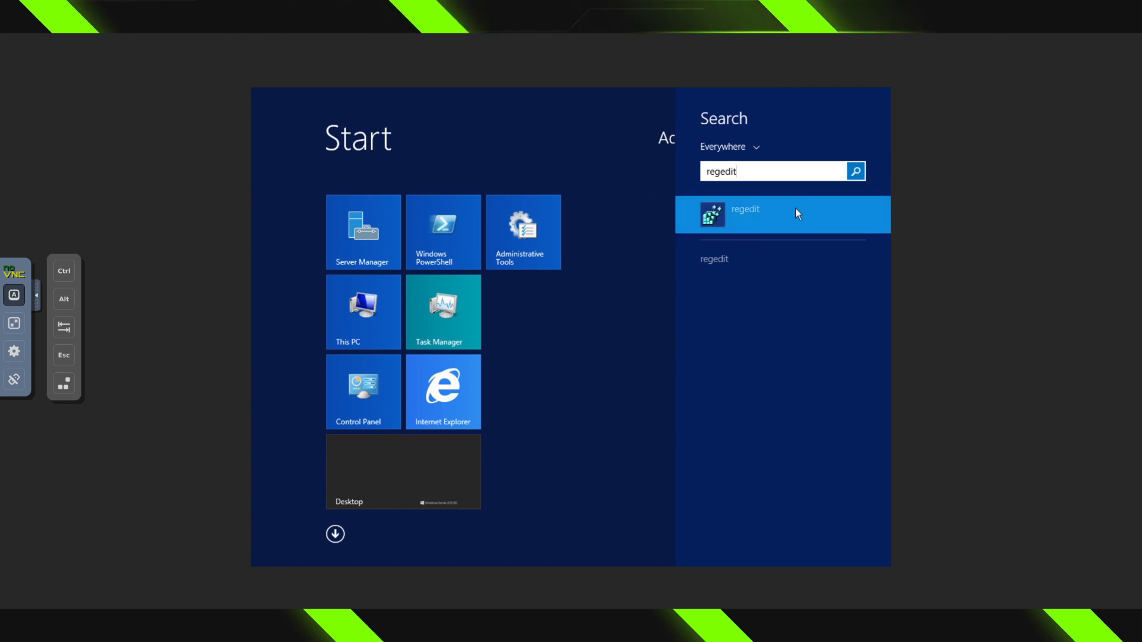
# Launch regedit, find "machineguid" in the registry and open the MachineGuid value for editing
pyautogui.press('Return')
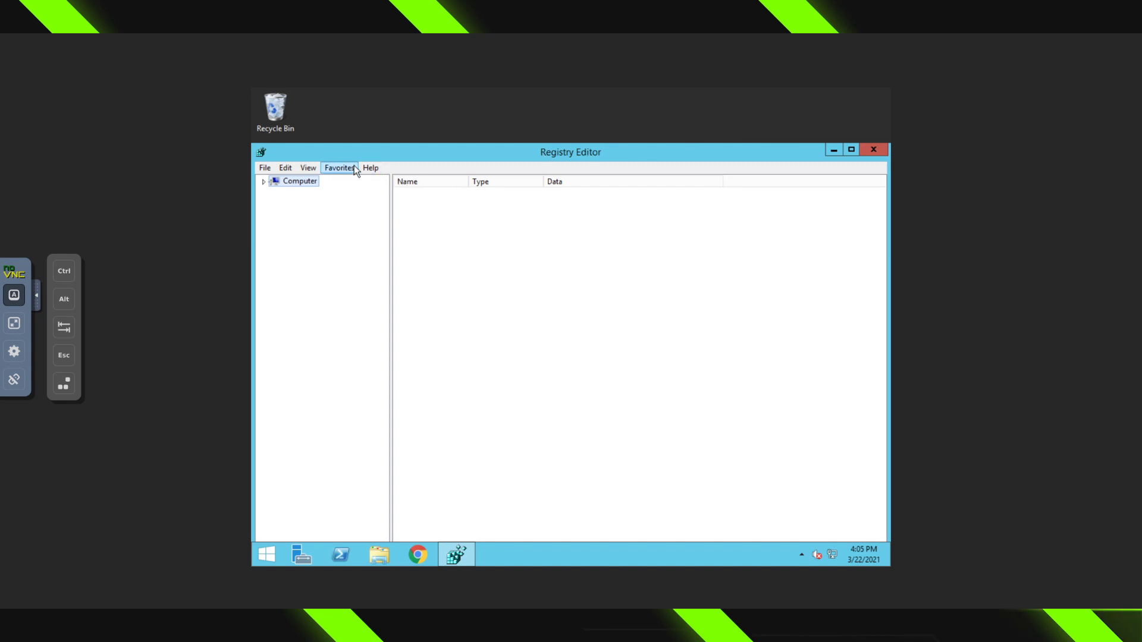
pyautogui.click(288, 168)
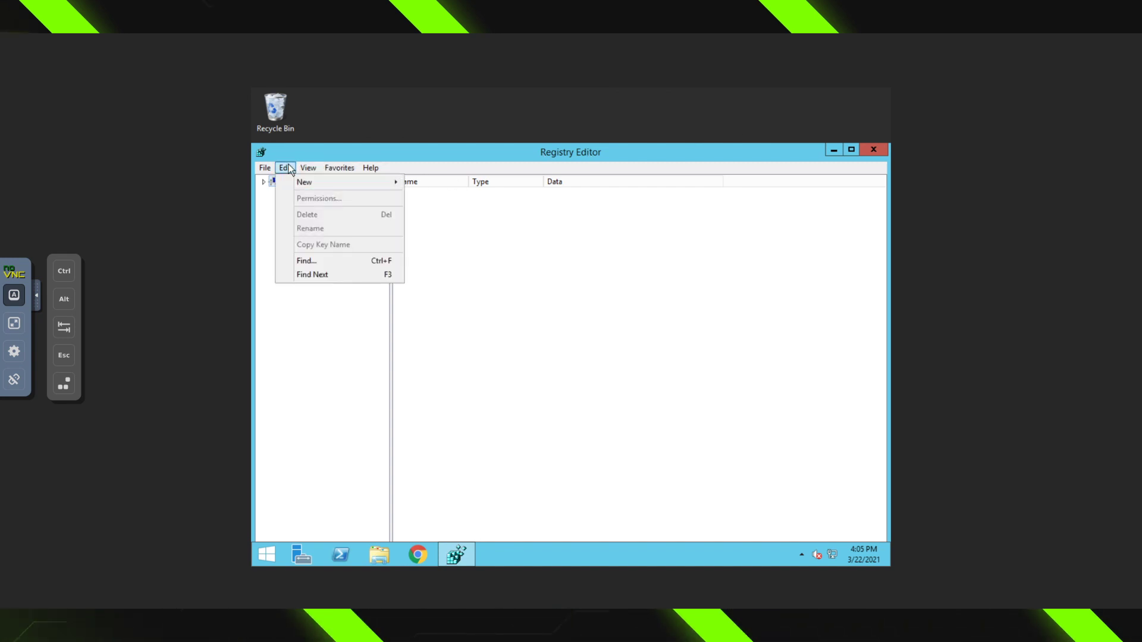
pyautogui.click(314, 262)
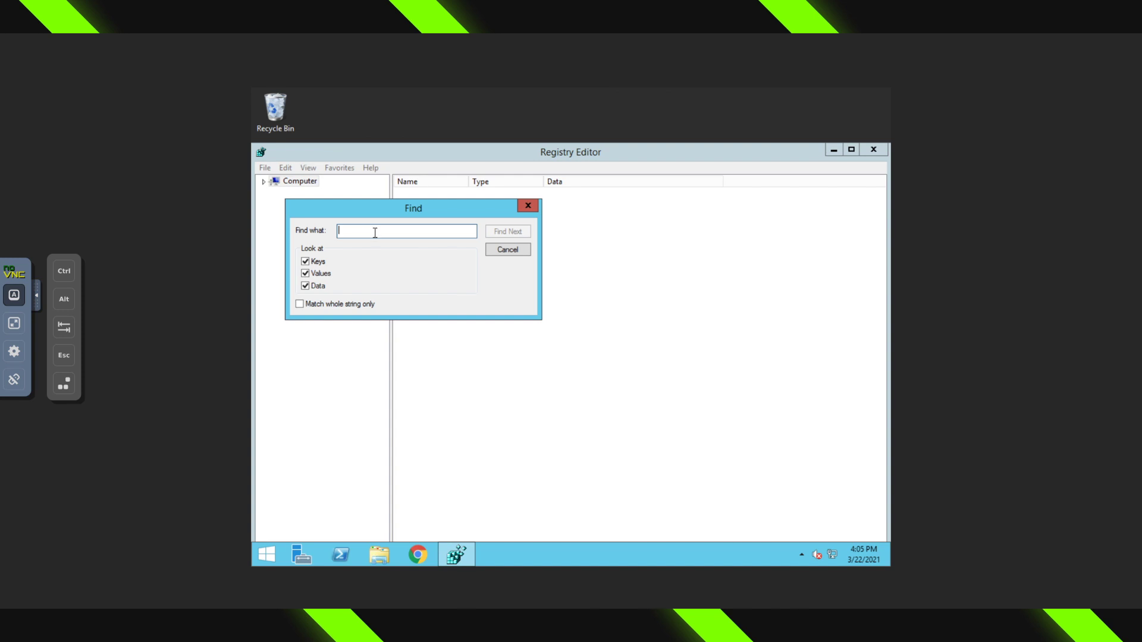
pyautogui.write('machineguid')
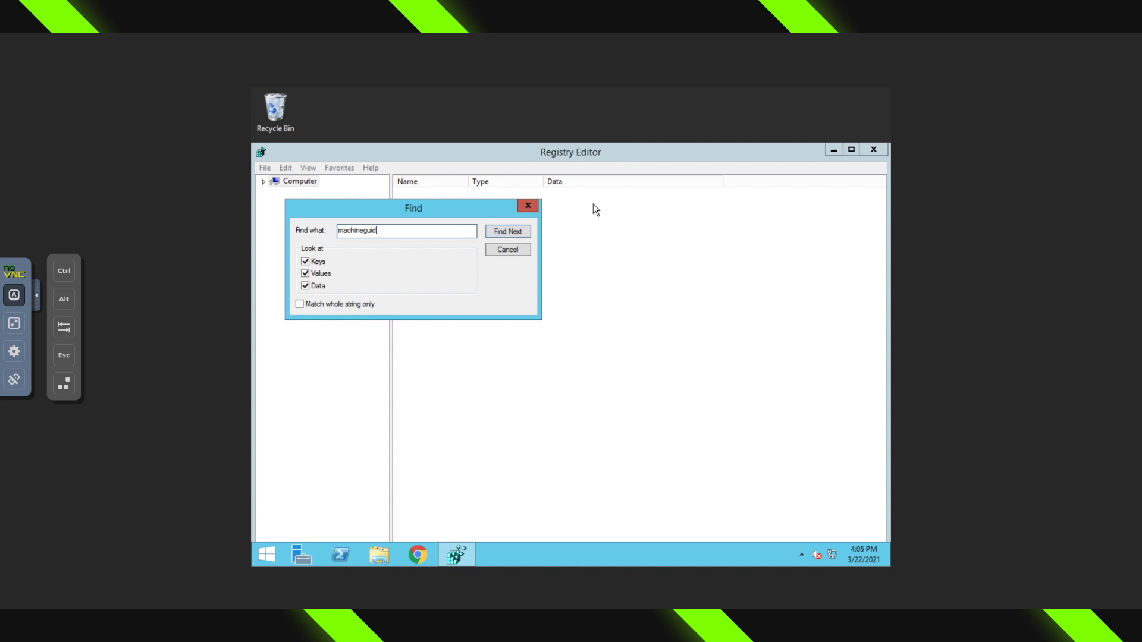
pyautogui.click(517, 231)
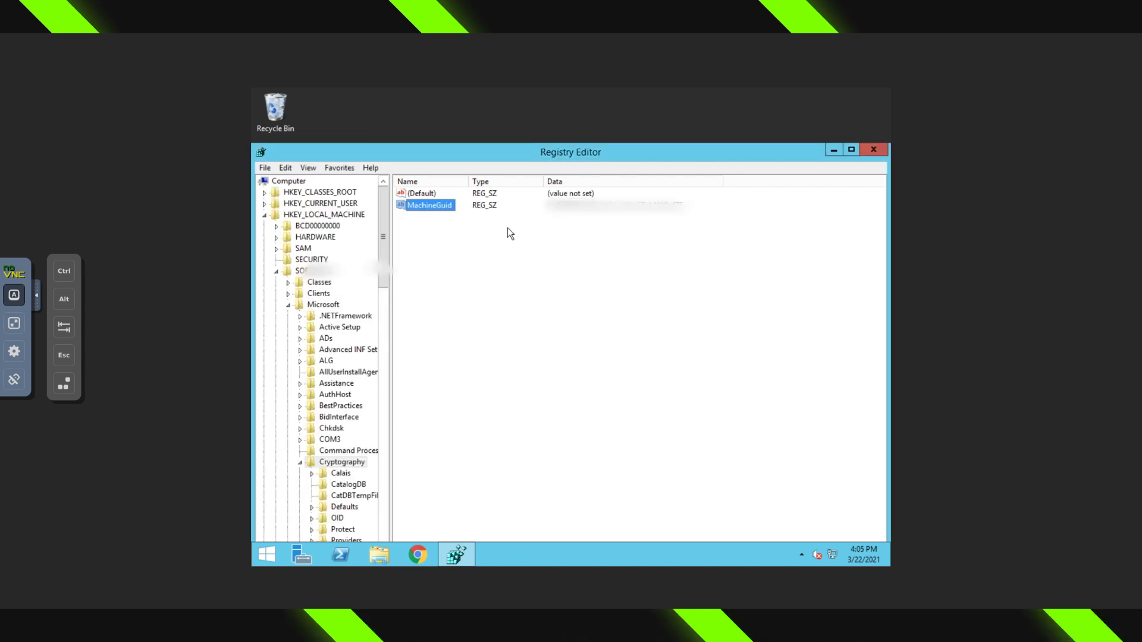
pyautogui.rightClick(420, 209)
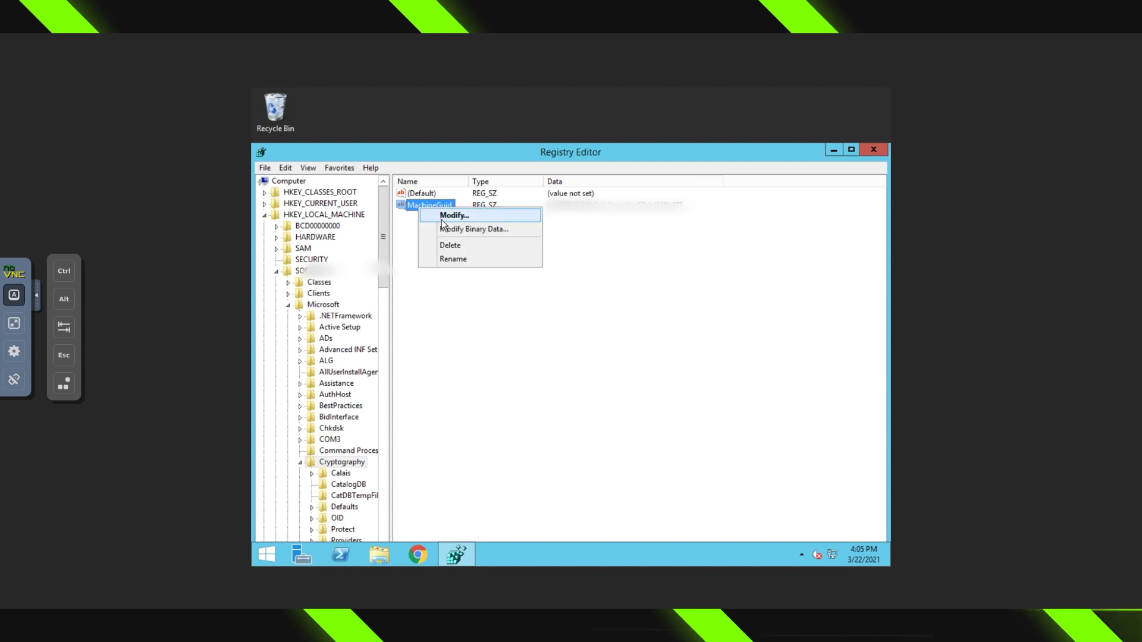
pyautogui.click(441, 221)
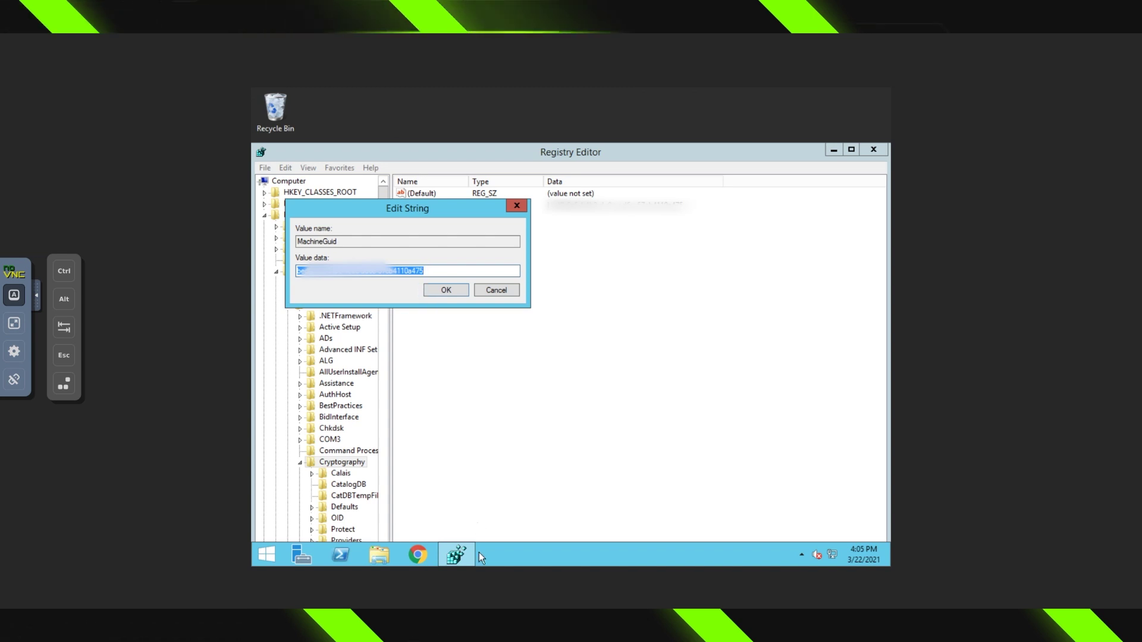
# Switch to Chrome on the remote server and generate a new GUID at guidgen.com, selecting it for copying
pyautogui.click(419, 557)
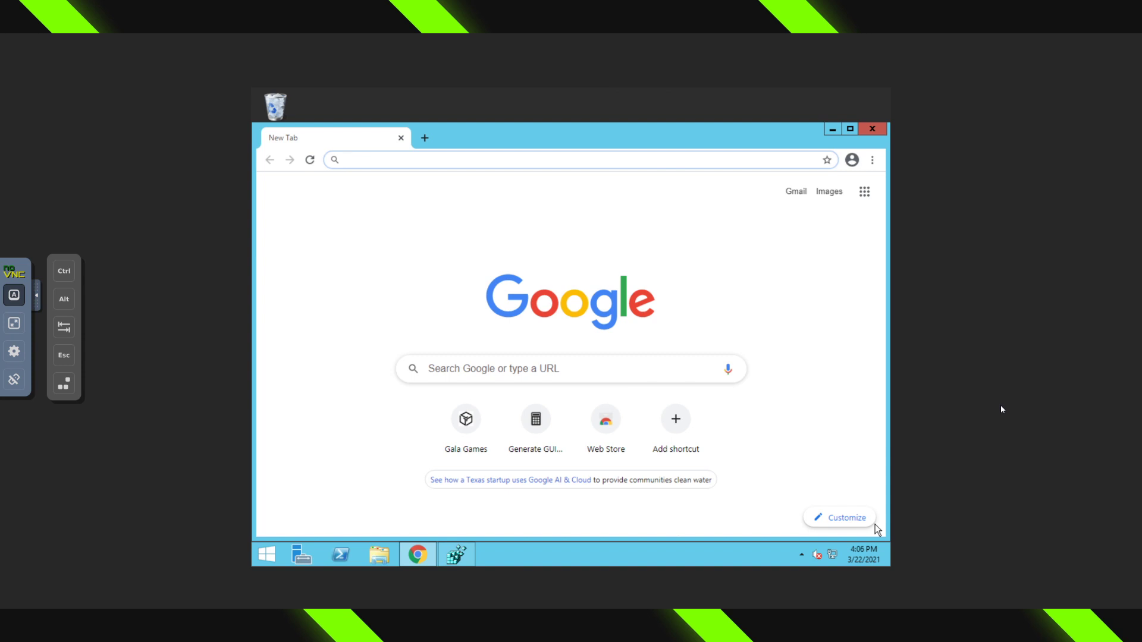
pyautogui.write('guidgen.com')
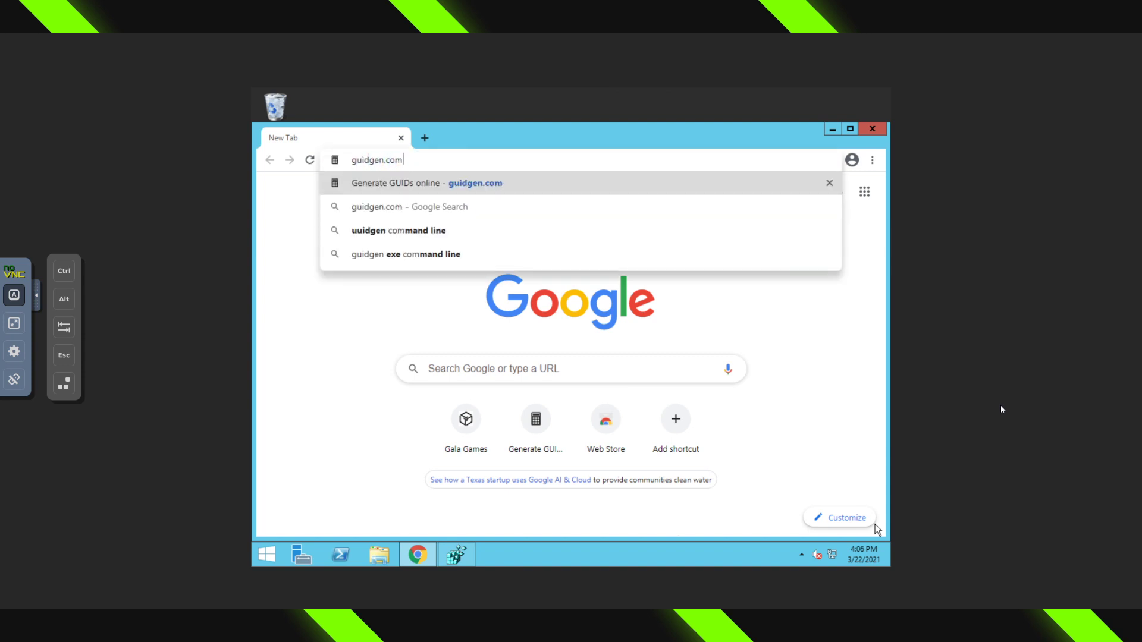
pyautogui.press('Return')
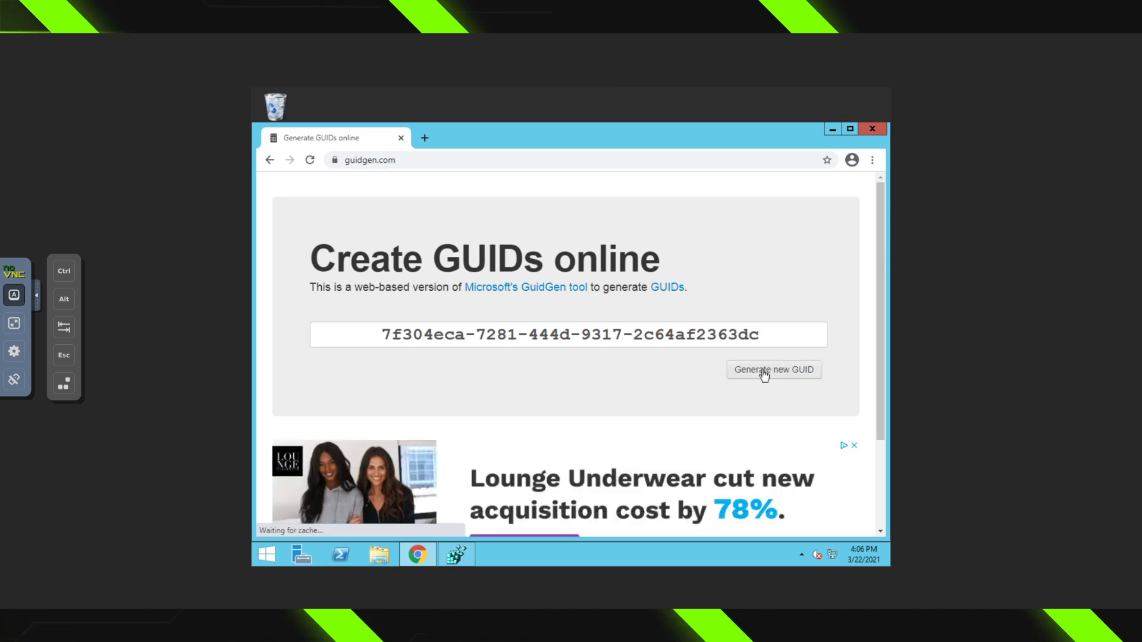
pyautogui.click(763, 373)
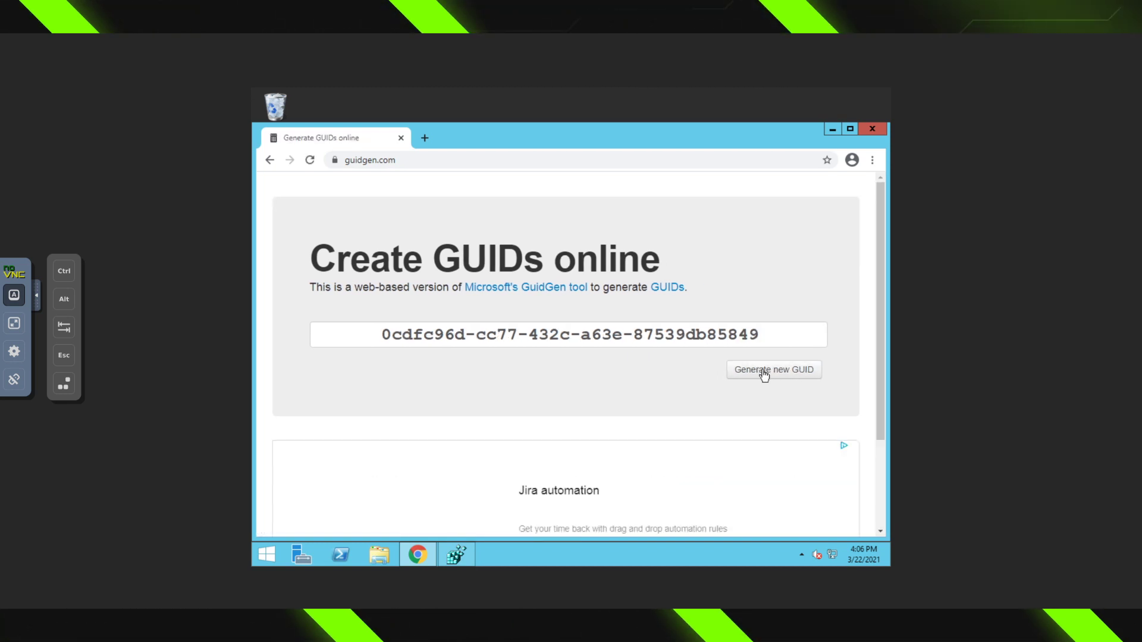
pyautogui.click(764, 342)
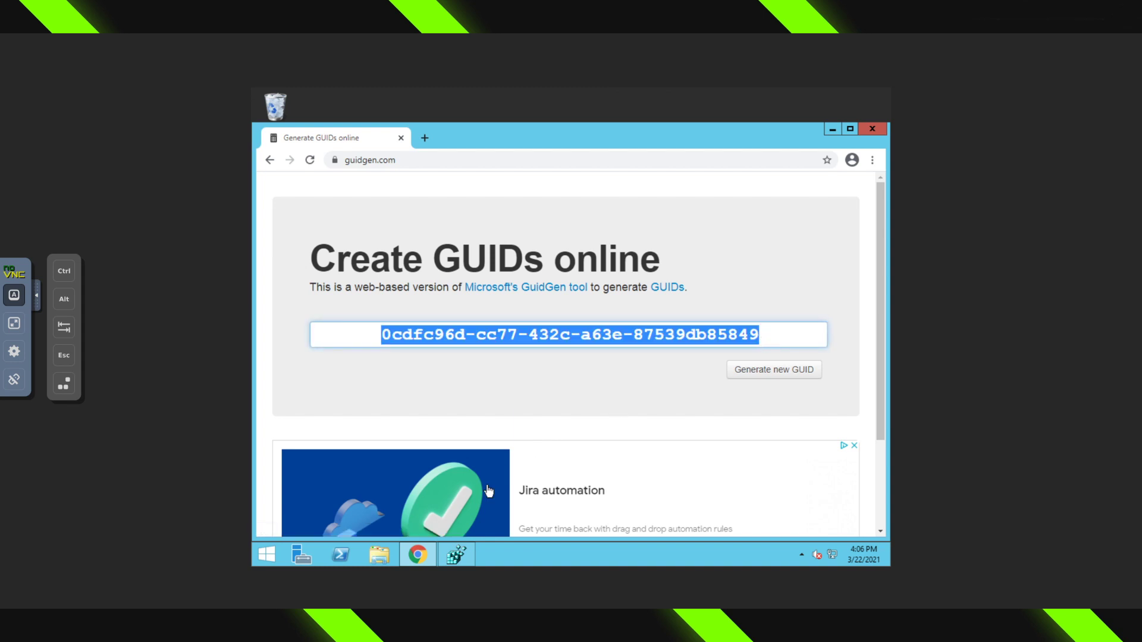
# Switch back to Registry Editor, replace the MachineGuid value data with the newly generated GUID, and close the editor
pyautogui.click(457, 555)
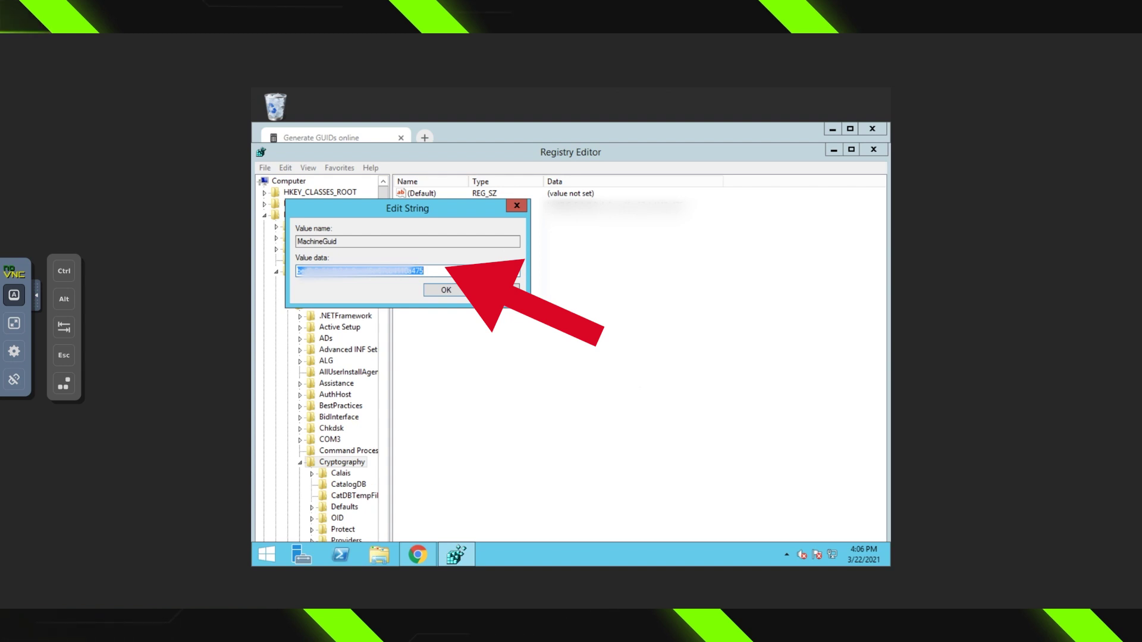
pyautogui.hotkey('ctrl', 'v')
pyautogui.click(431, 291)
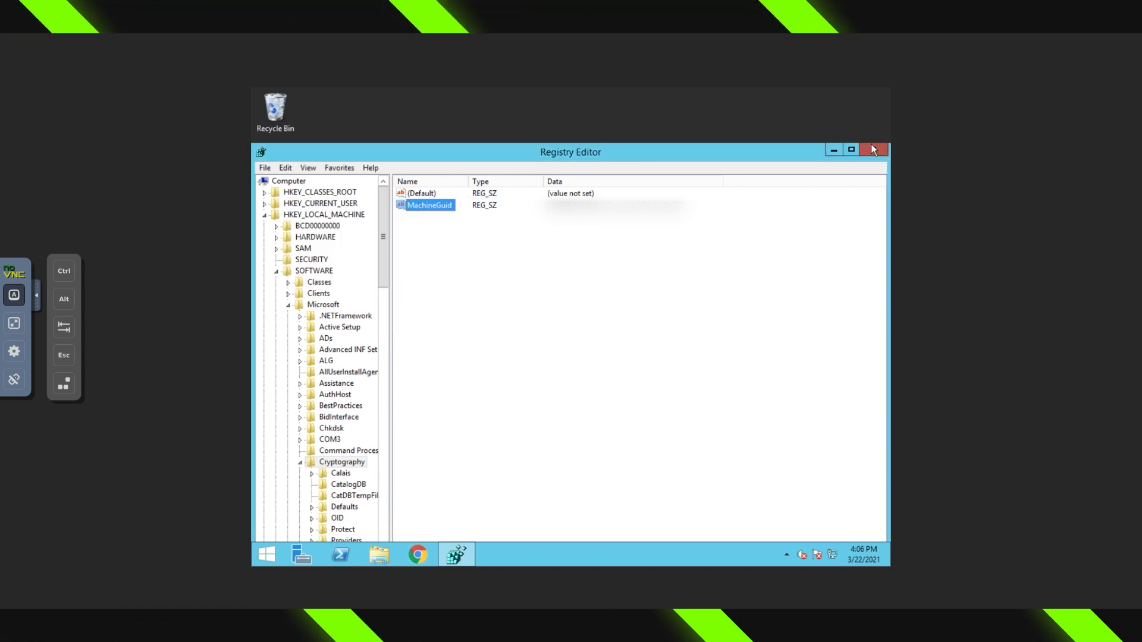
pyautogui.click(873, 149)
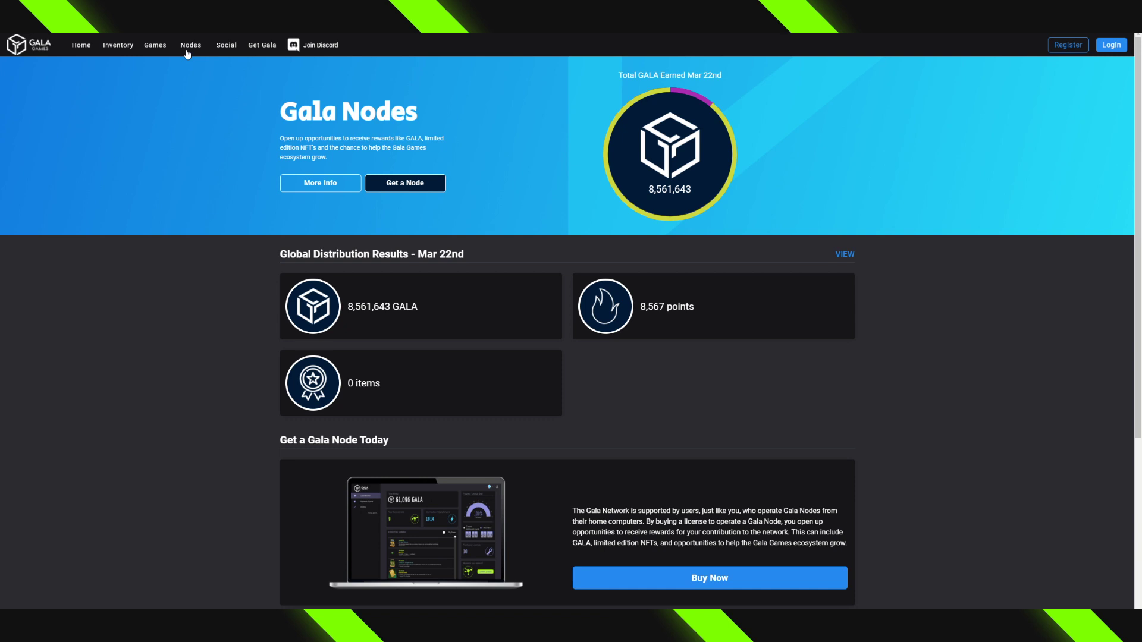
# Open the Gala Node License purchase page from the Gala Games nodes page and choose Ethereum as the payment method
pyautogui.click(185, 51)
pyautogui.click(404, 186)
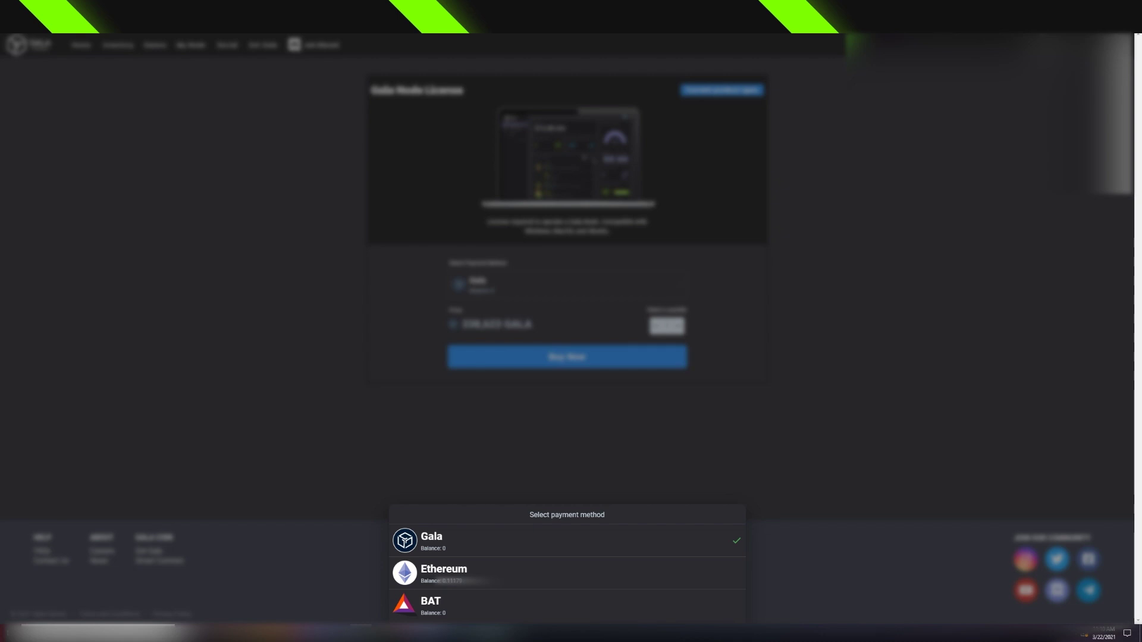
pyautogui.click(444, 573)
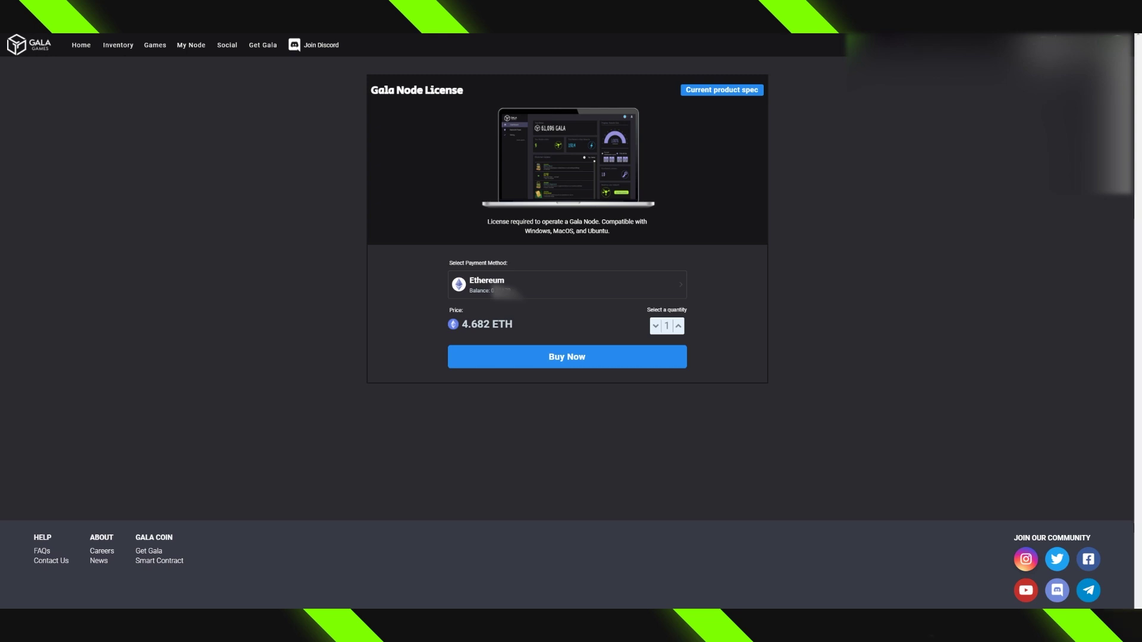
# Try to buy one Gala Node License with ETH, view the Receive Funds dialog, and close it
pyautogui.click(553, 358)
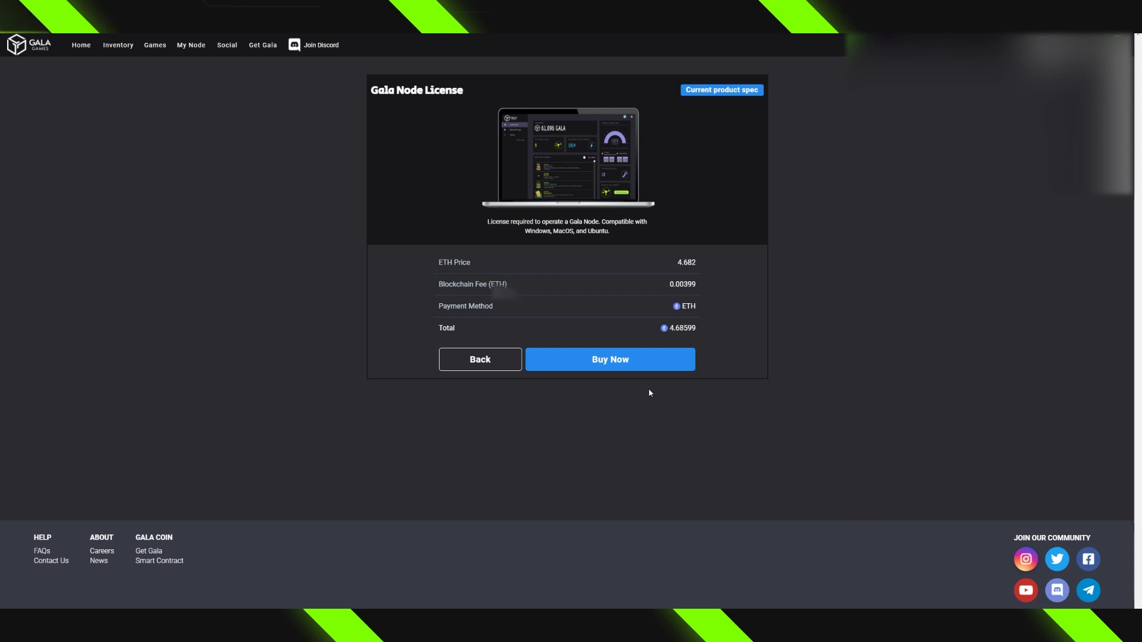
pyautogui.click(597, 366)
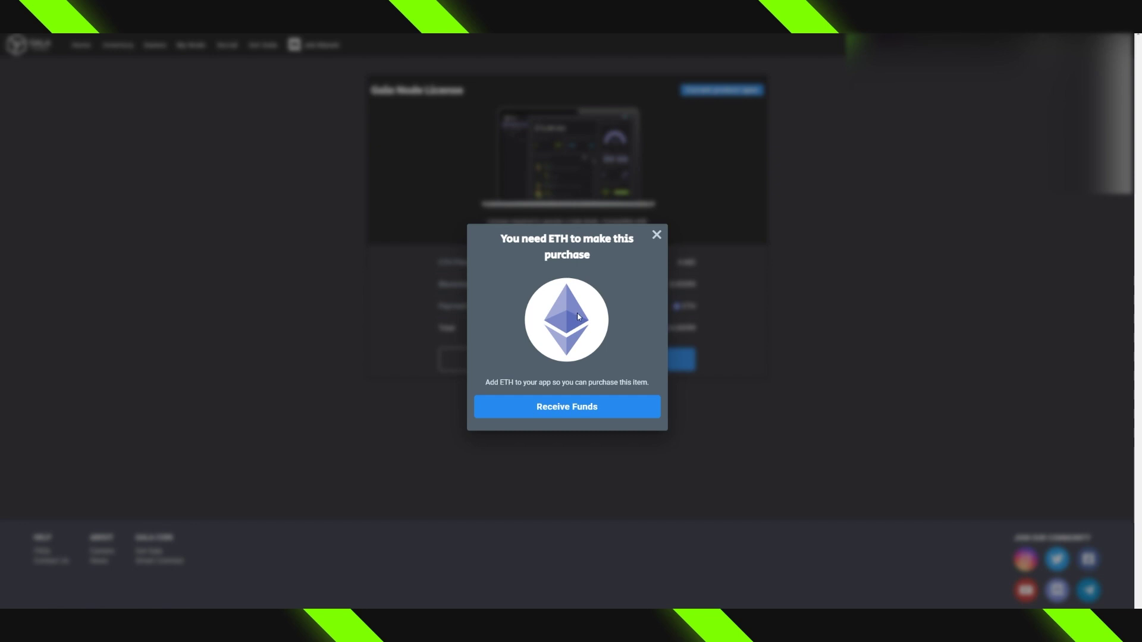
pyautogui.click(558, 416)
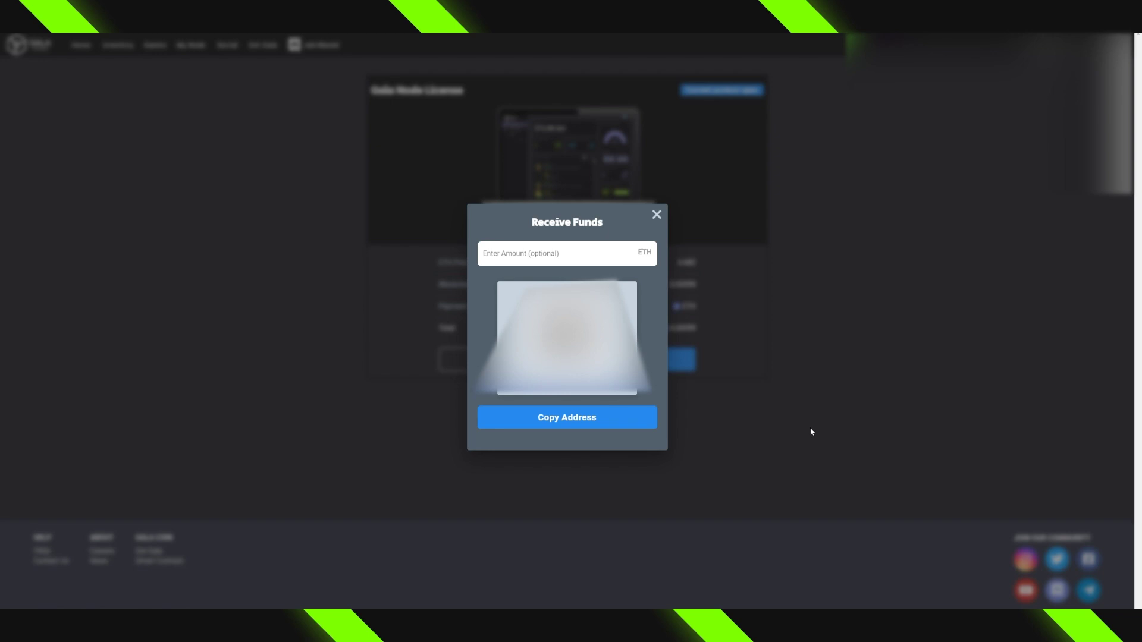
pyautogui.click(657, 214)
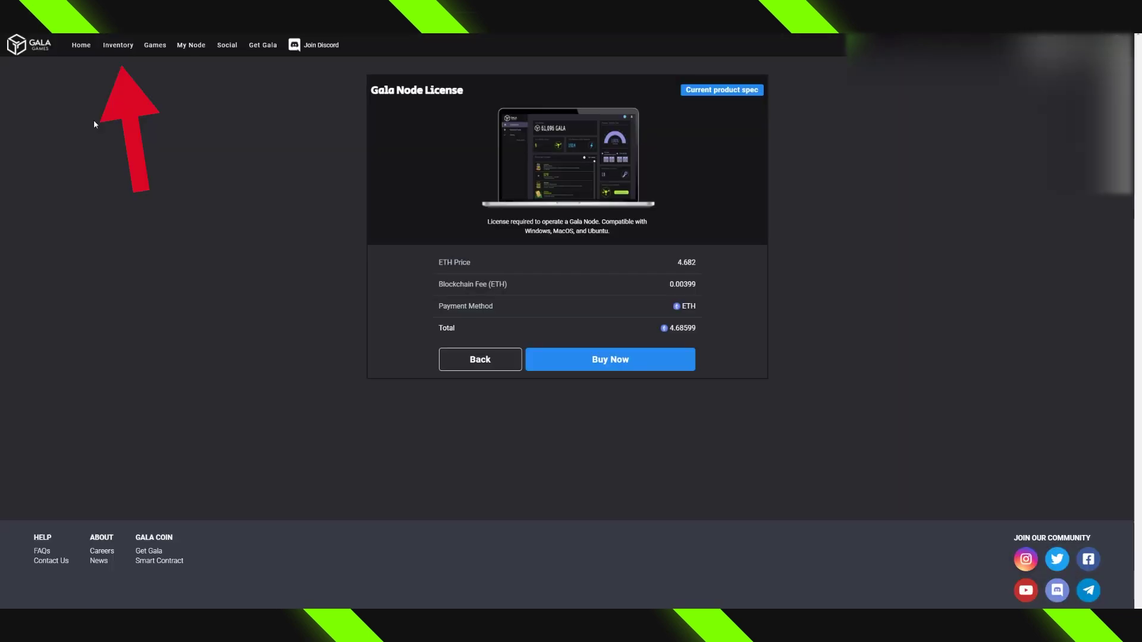
# View the Ethereum wallet in the Gala Games inventory with its Get ETH option, and open the account menu
pyautogui.rightClick(112, 52)
pyautogui.click(112, 52)
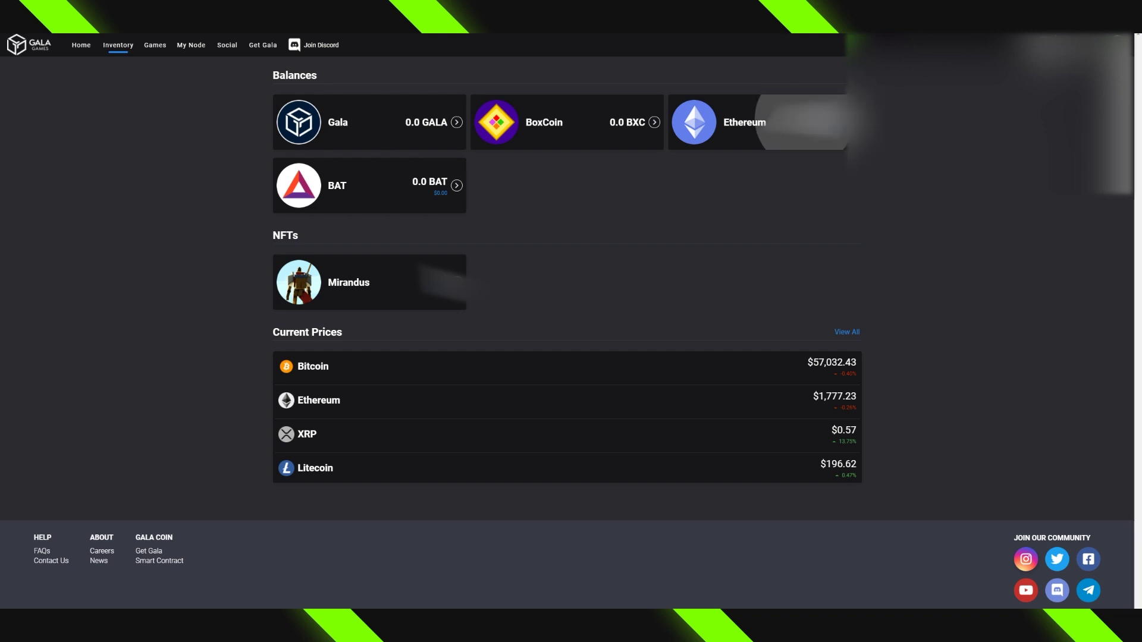
pyautogui.click(852, 122)
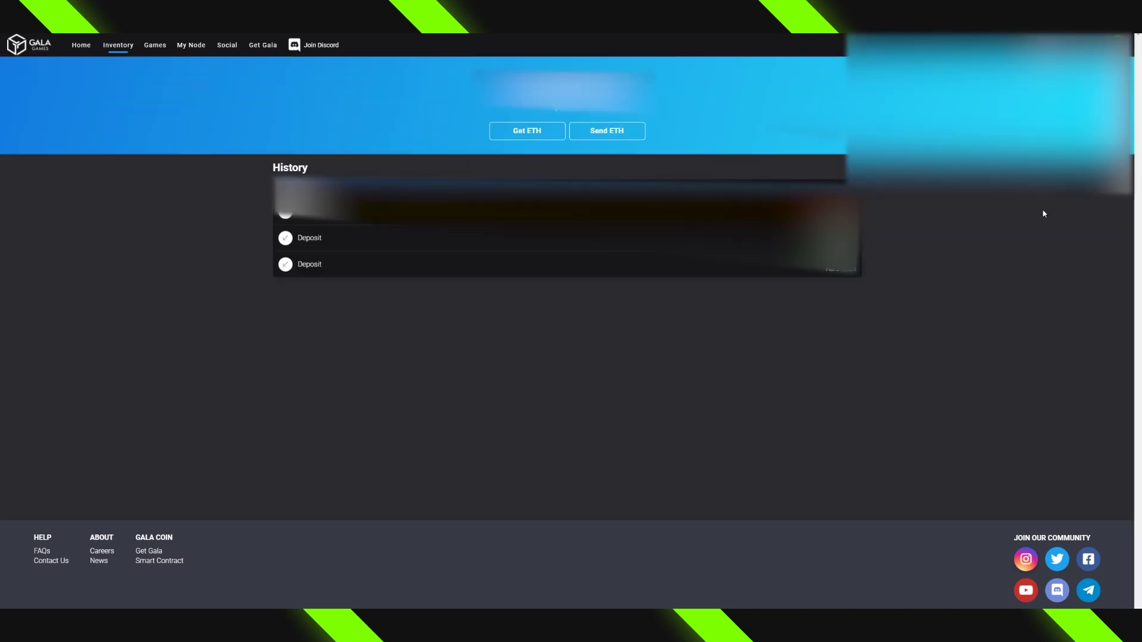
pyautogui.click(532, 137)
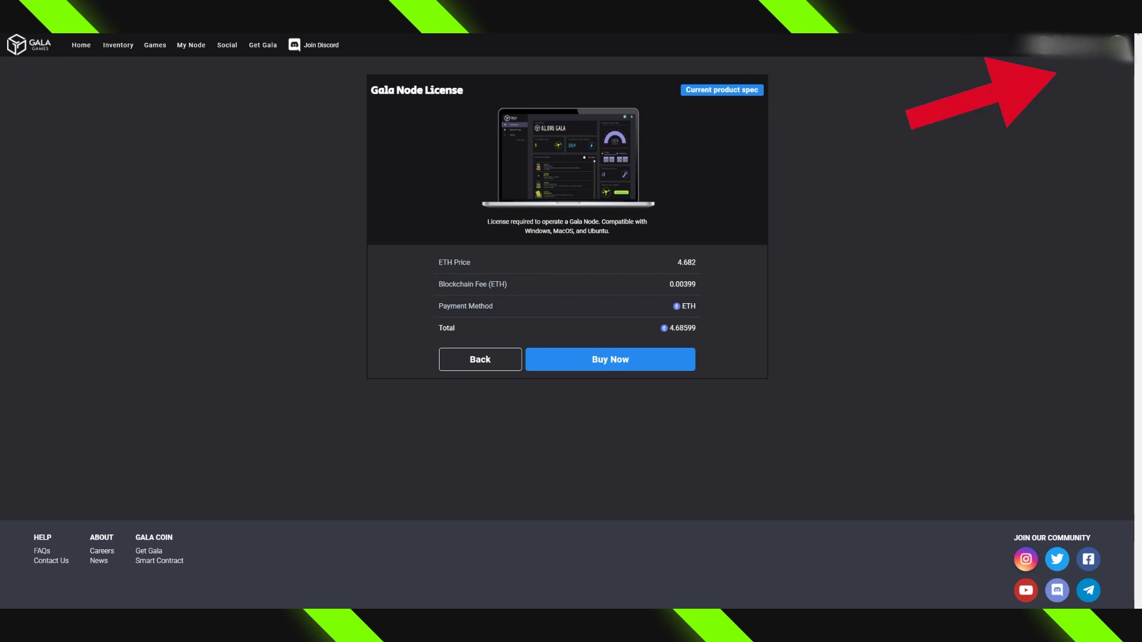
pyautogui.click(1101, 47)
pyautogui.click(1078, 66)
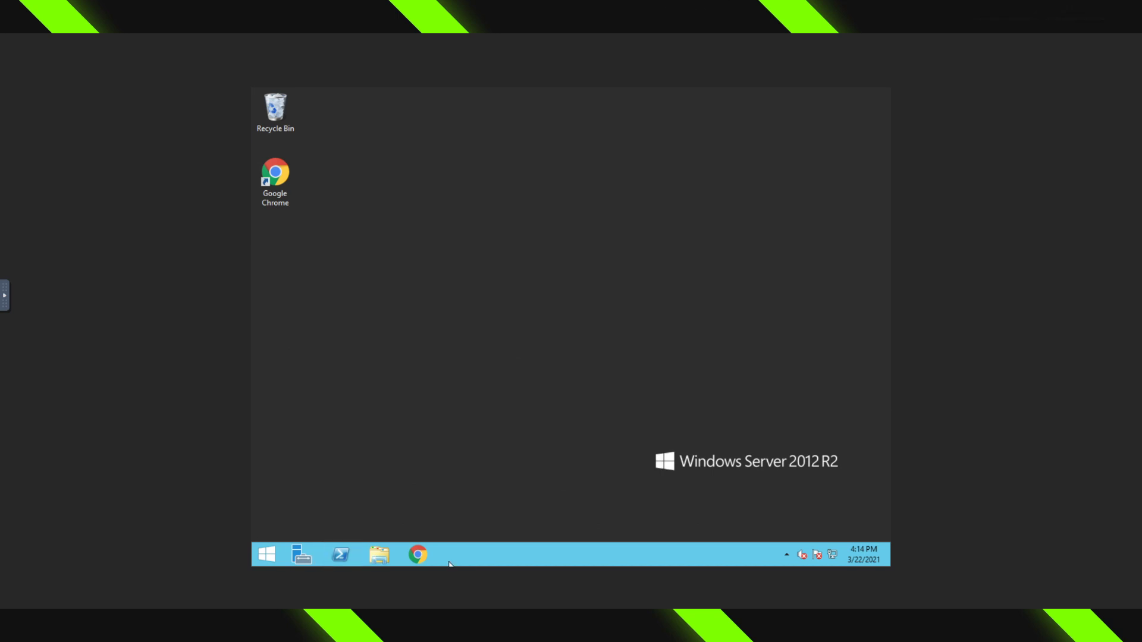
# Open the Gala Games site in Chrome on the remote server and log in to the account
pyautogui.click(419, 555)
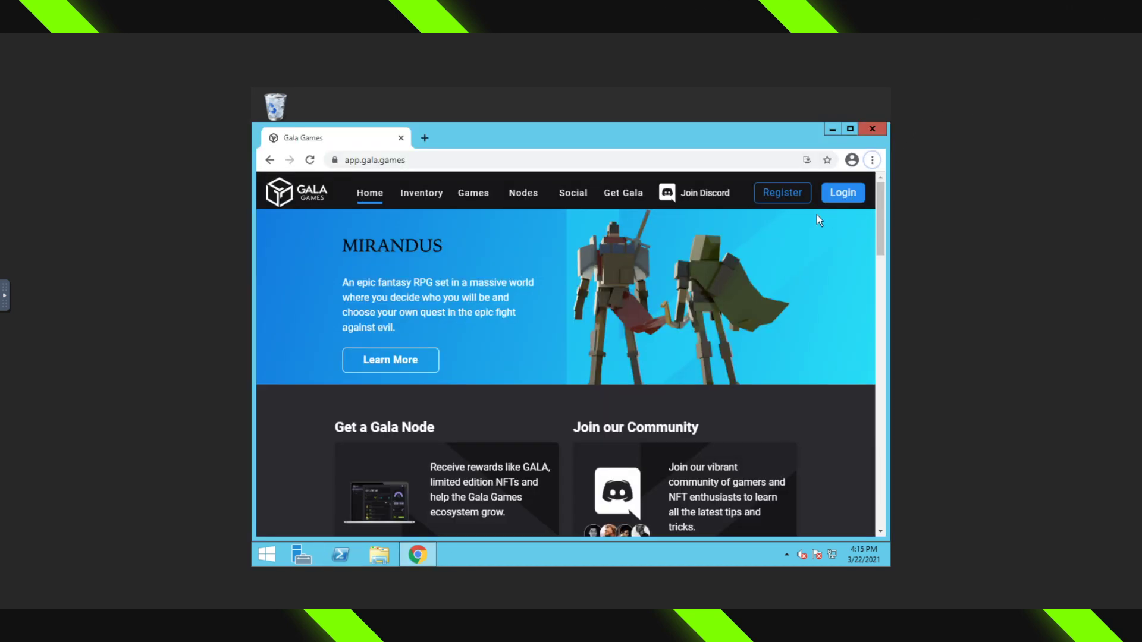
pyautogui.click(845, 193)
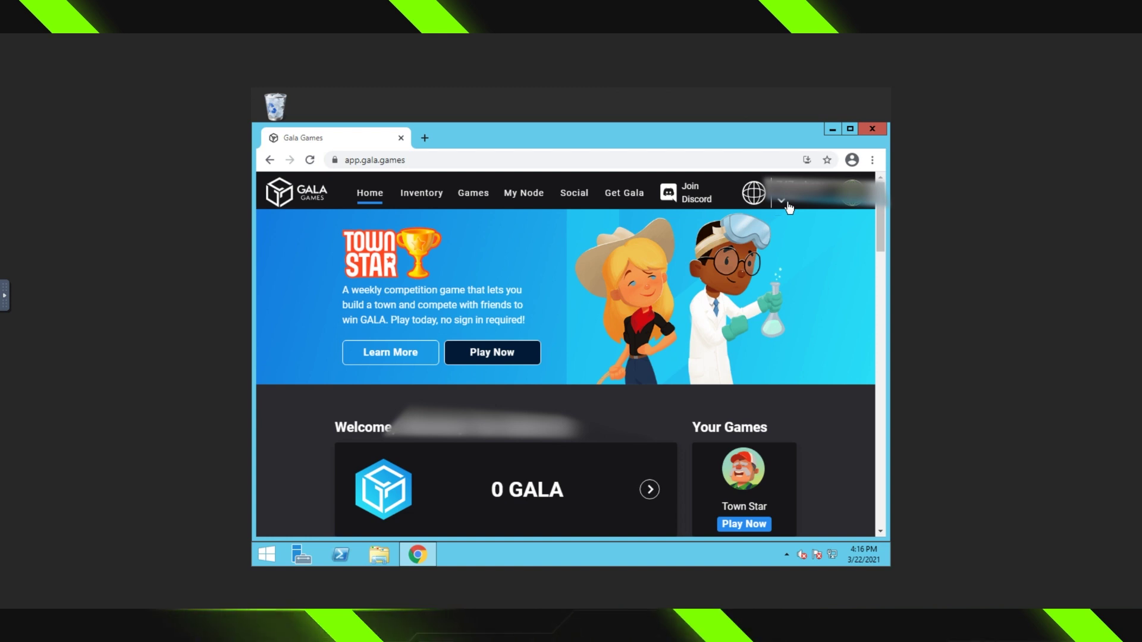
# Download the Windows node software from Node Info in the account settings and run gala_win (1).exe
pyautogui.click(787, 207)
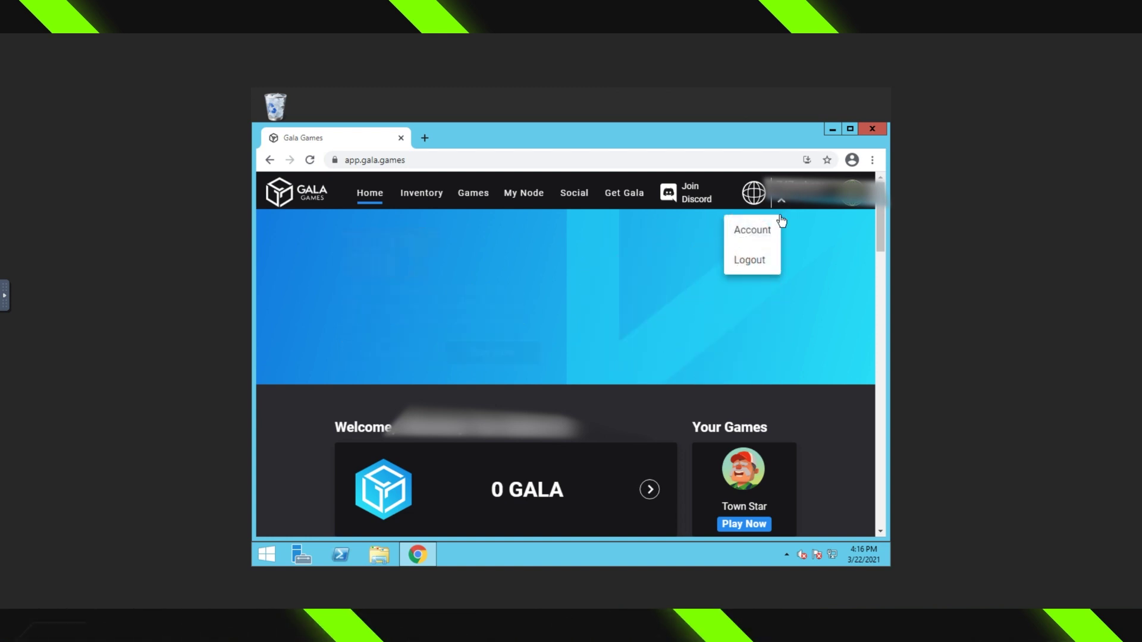
pyautogui.click(753, 232)
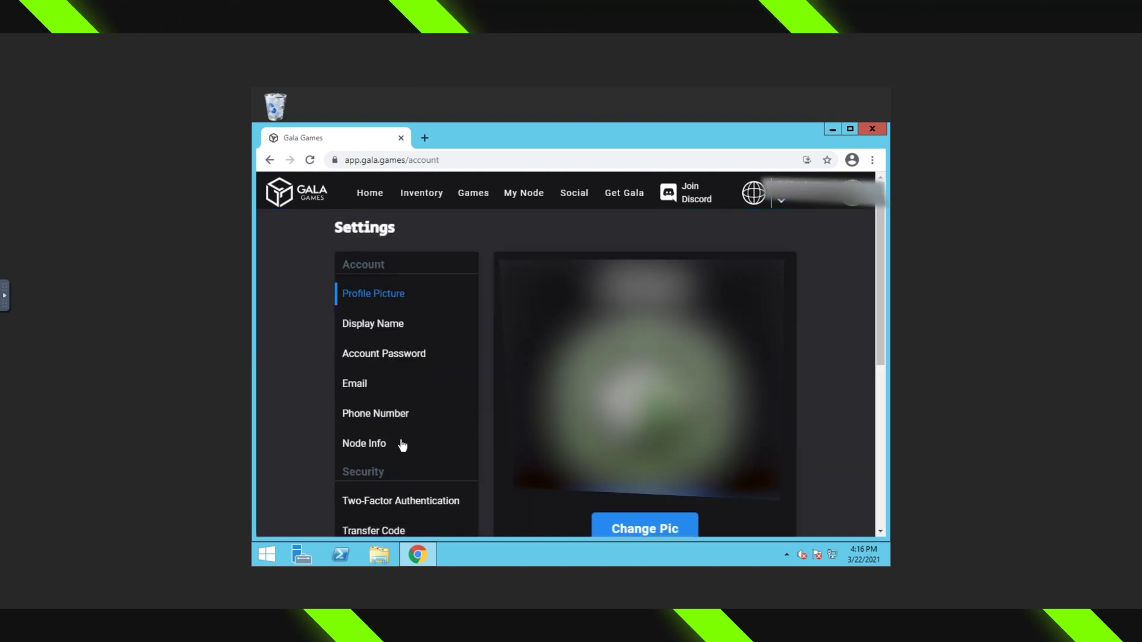
pyautogui.click(353, 452)
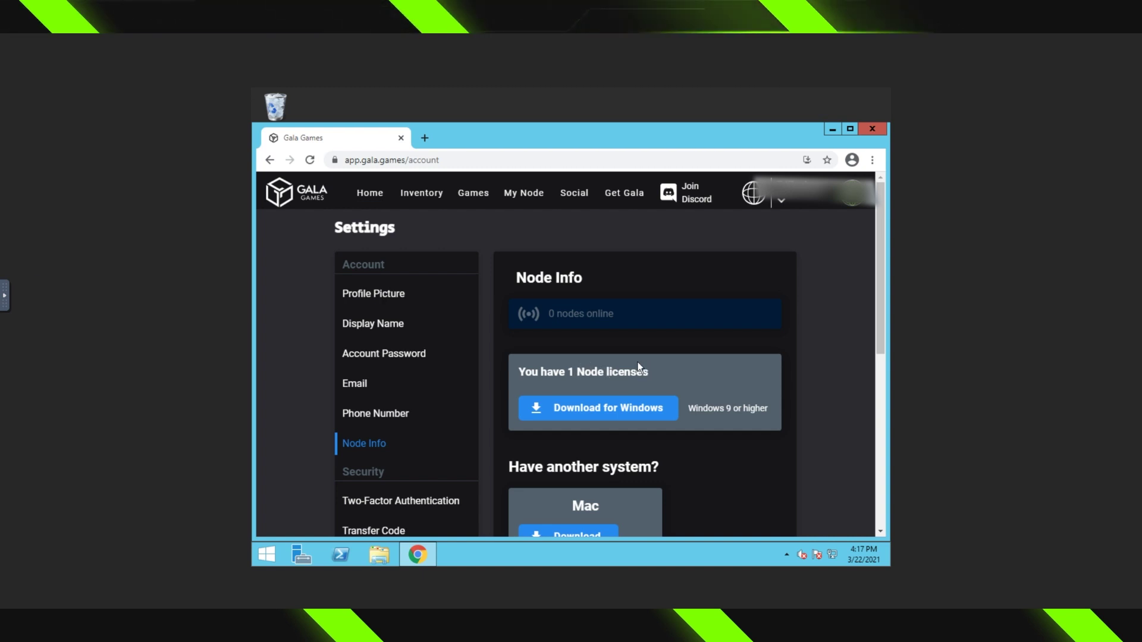
pyautogui.click(599, 411)
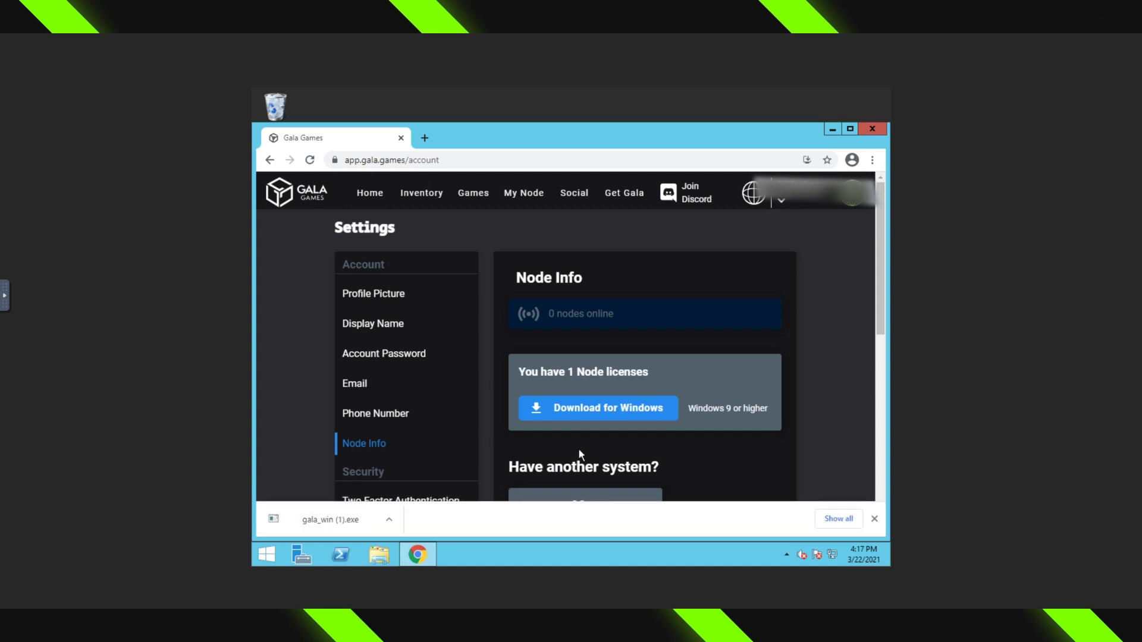
pyautogui.click(367, 515)
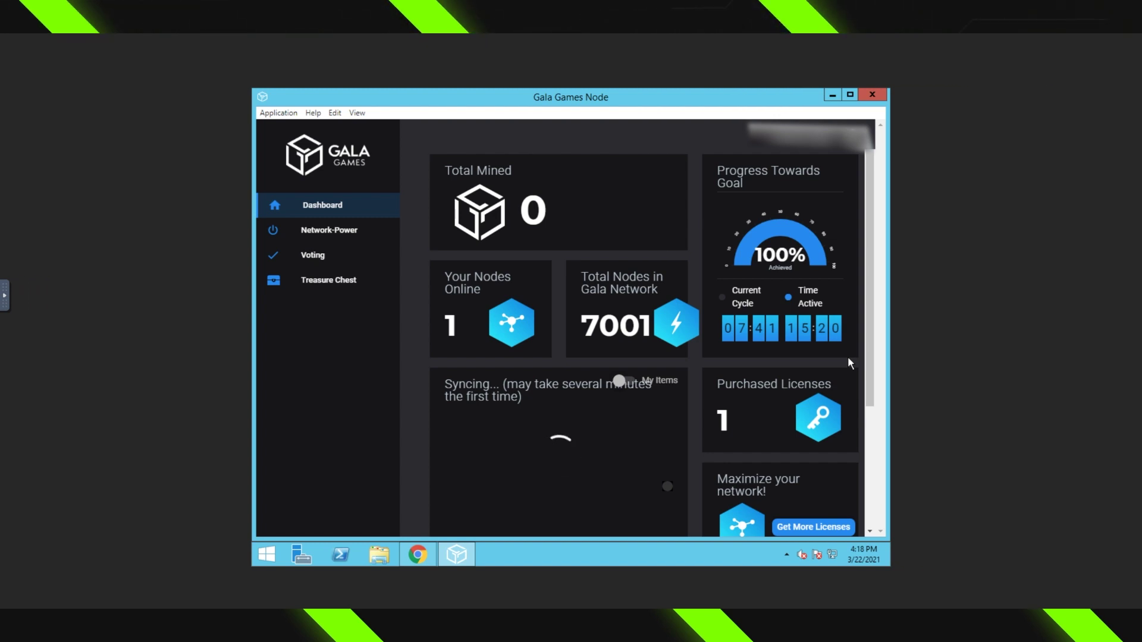
# Return to the Gala Games home page outside the remote server and view the Treasure Chest items
pyautogui.moveTo(776, 232)
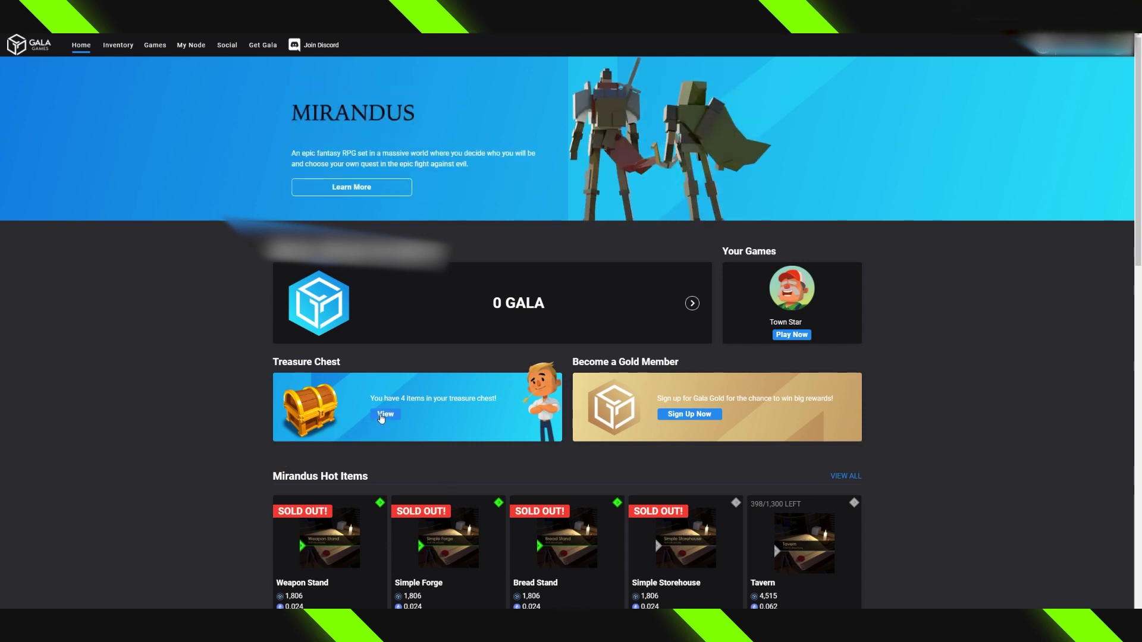
pyautogui.click(384, 415)
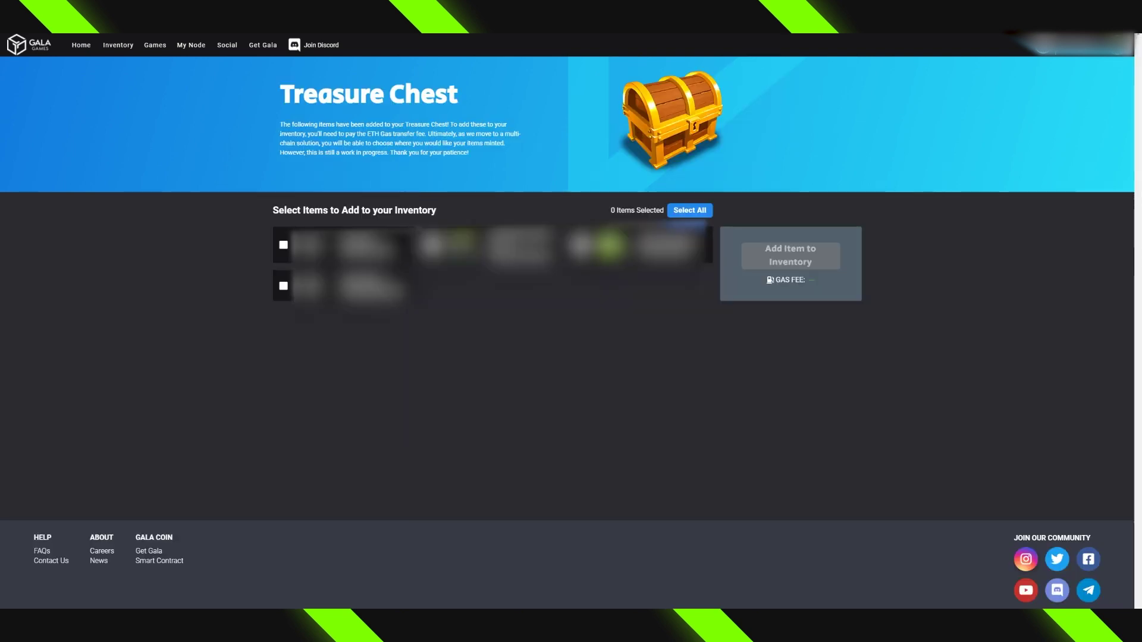